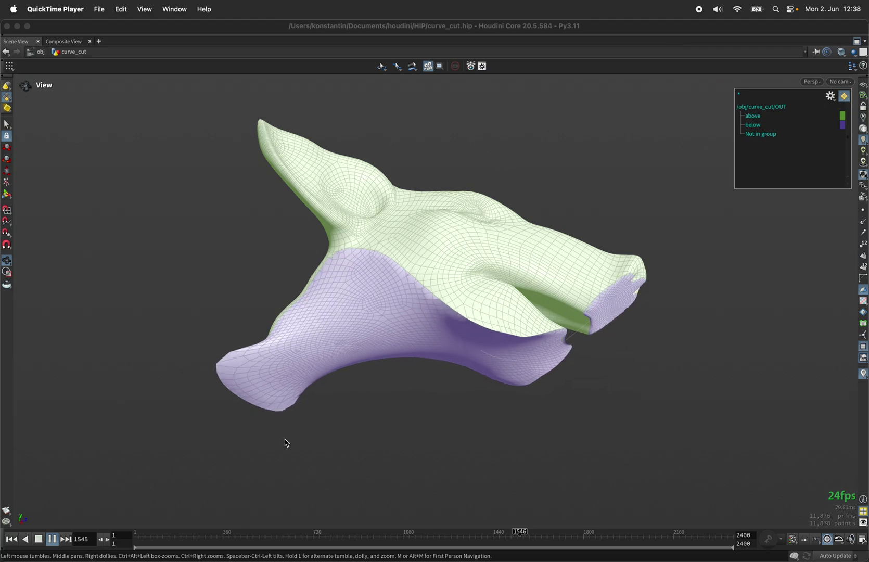
- Stop playback and orbit to inspect the existing pig head's purple underside
{"action": "left_click", "coordinate": [39, 540]}
{"action": "left_click_drag", "start_coordinate": [310, 343], "coordinate": [149, 302]}
{"action": "left_click_drag", "start_coordinate": [510, 321], "coordinate": [456, 241]}
{"action": "left_click_drag", "start_coordinate": [250, 260], "coordinate": [172, 343]}
{"action": "left_click_drag", "start_coordinate": [409, 262], "coordinate": [380, 223]}
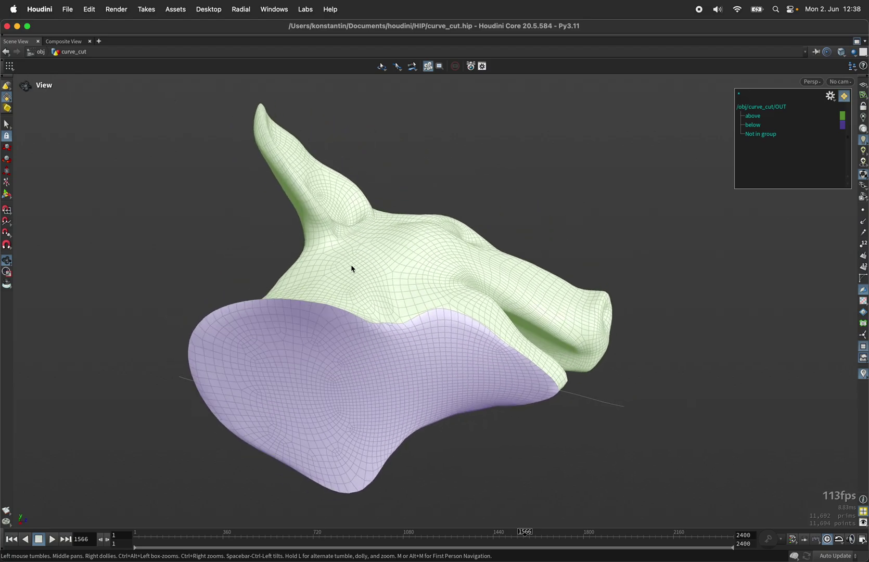
- Start a new scene, discarding unsaved changes, and restore the multi-pane layout
{"action": "left_click", "coordinate": [68, 9]}
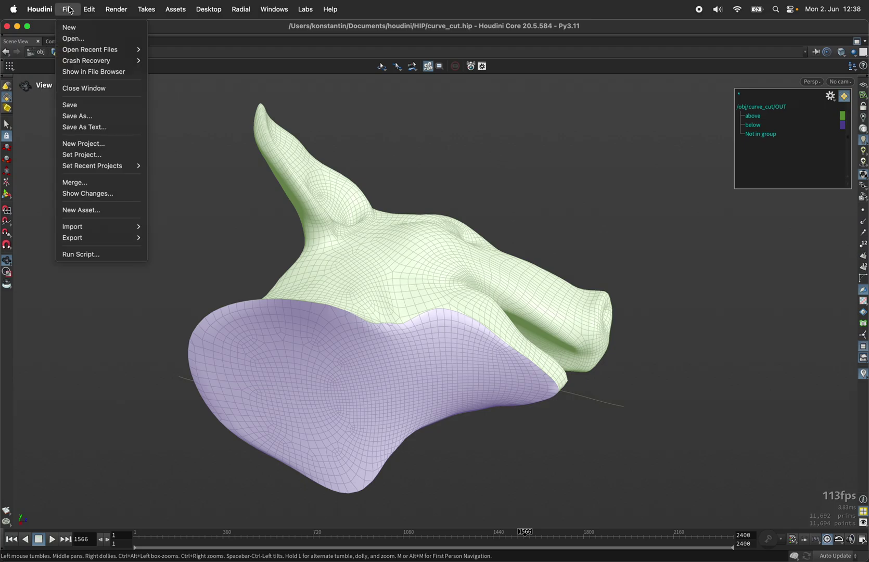
{"action": "left_click", "coordinate": [78, 25]}
{"action": "left_click", "coordinate": [203, 91]}
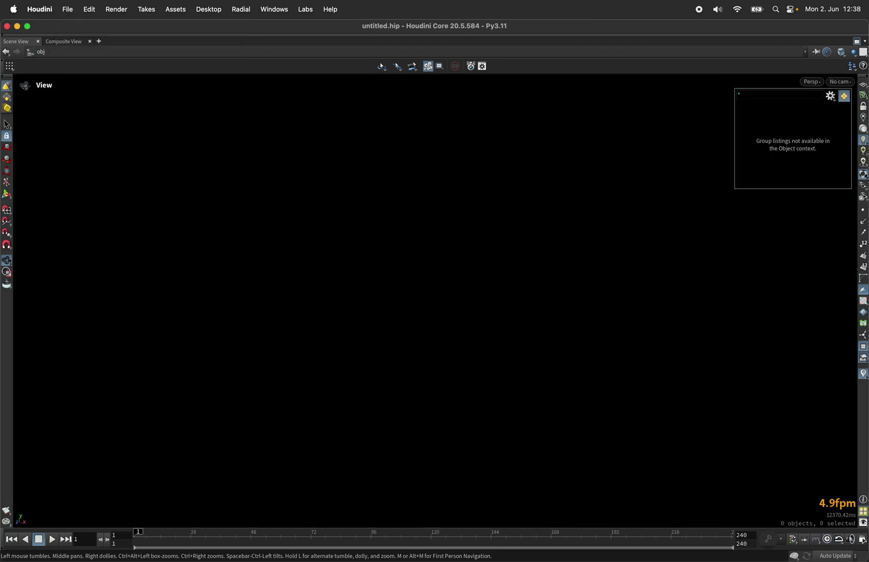
{"action": "left_click", "coordinate": [858, 44]}
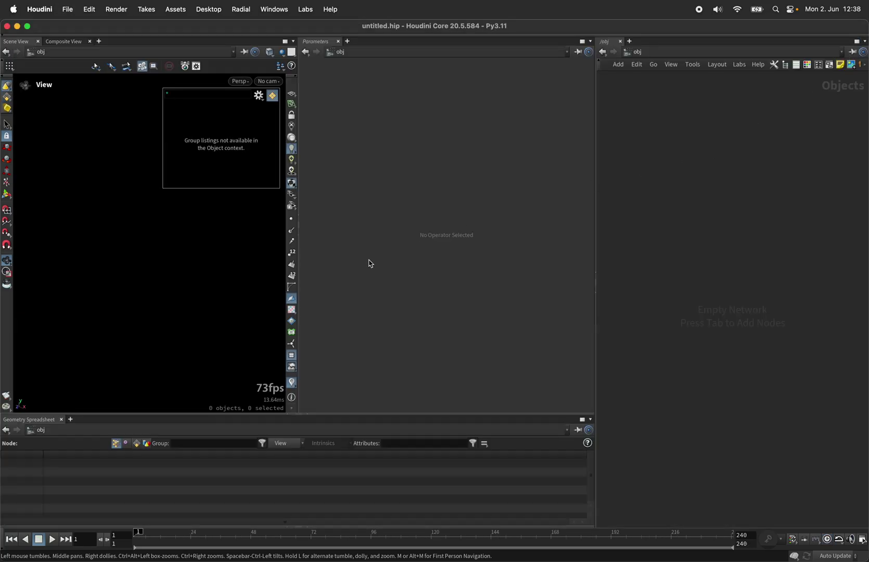
- Add a Pig Head test geometry node with Add Shader turned off
{"action": "key", "text": "Tab"}
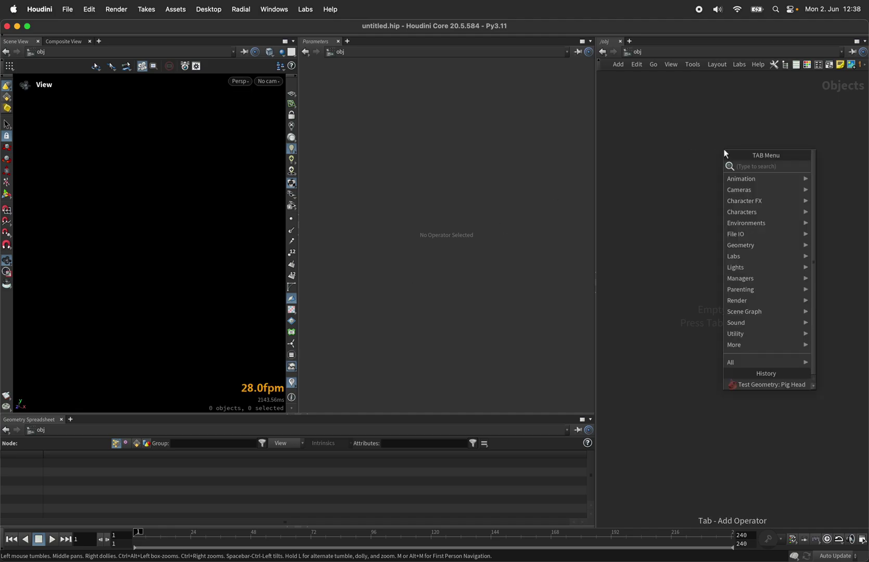
{"action": "type", "text": "pi"}
{"action": "key", "text": "Return"}
{"action": "left_click", "coordinate": [724, 149]}
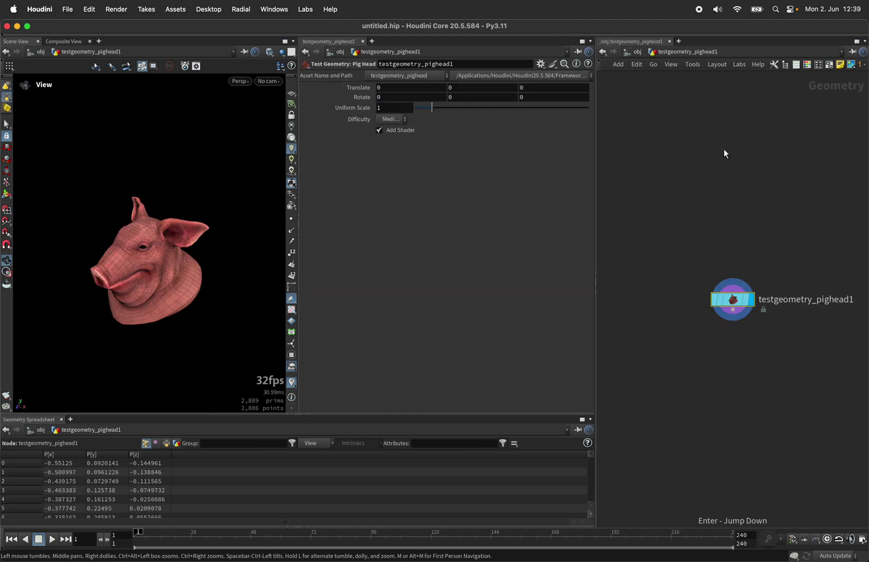
{"action": "left_click", "coordinate": [410, 130]}
- Add a Subdivide node below the pig head and frame the head in view
{"action": "key", "text": "Tab"}
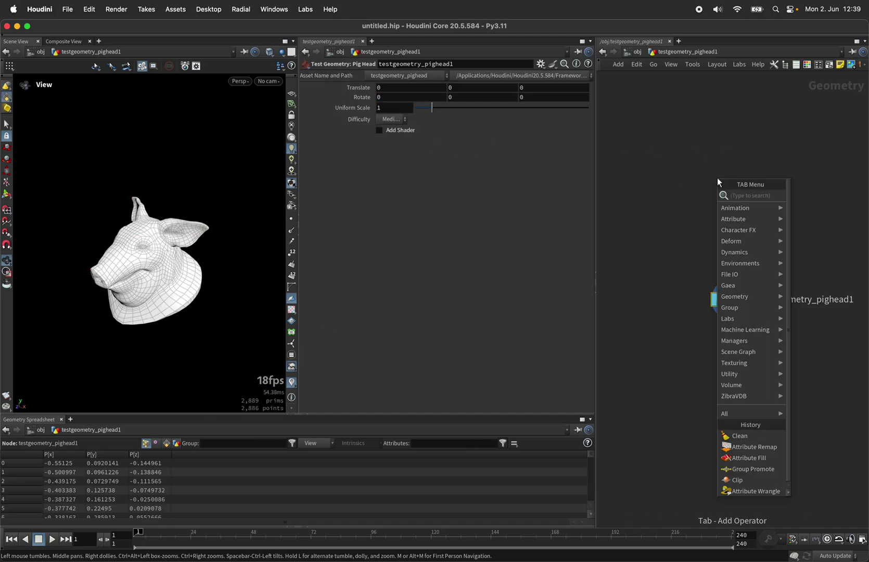
{"action": "type", "text": "sub"}
{"action": "key", "text": "Return"}
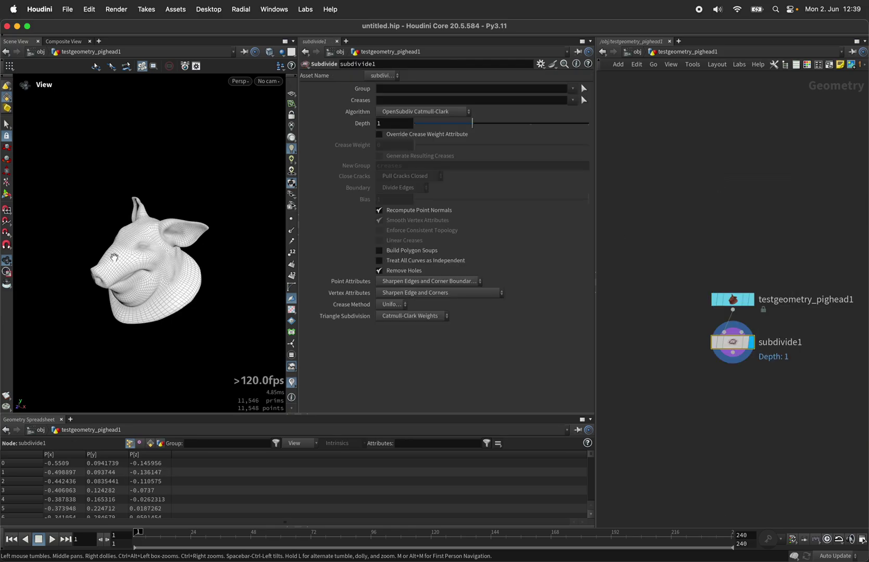
{"action": "scroll", "coordinate": [110, 259], "scroll_direction": "up", "scroll_amount": 3}
{"action": "left_click_drag", "start_coordinate": [111, 259], "coordinate": [233, 208]}
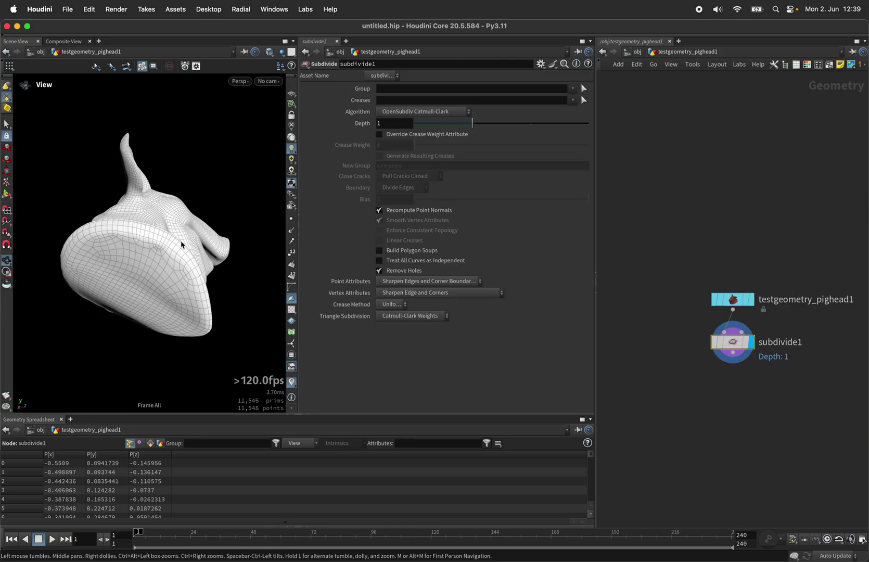
{"action": "key", "text": "h"}
- Add a Null below subdivide1 and rename it MESH
{"action": "key", "text": "Tab"}
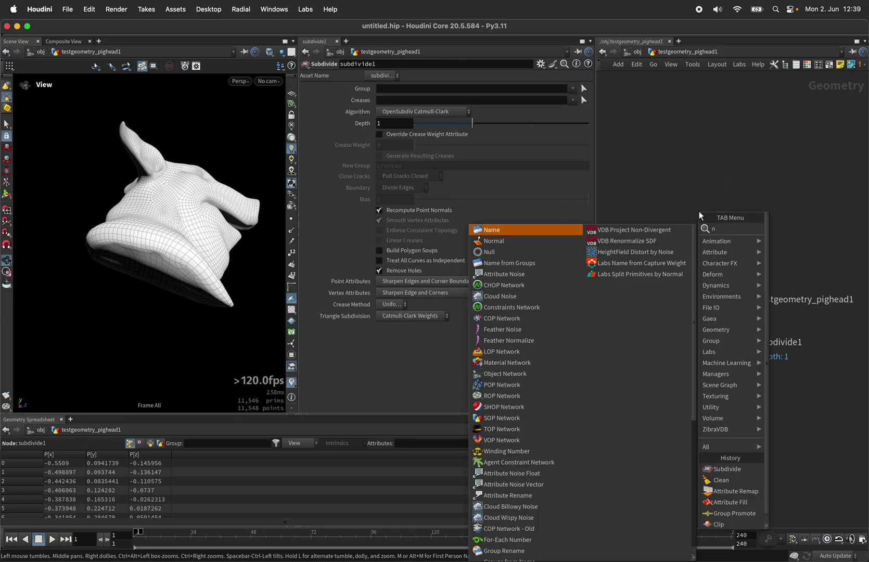
{"action": "type", "text": "null"}
{"action": "key", "text": "Return"}
{"action": "key", "text": "F2"}
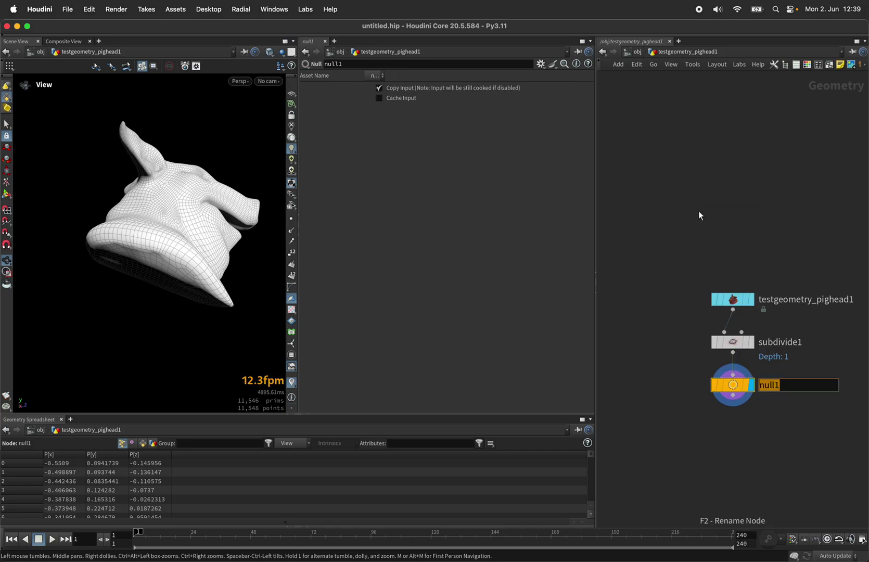
{"action": "type", "text": "MESH"}
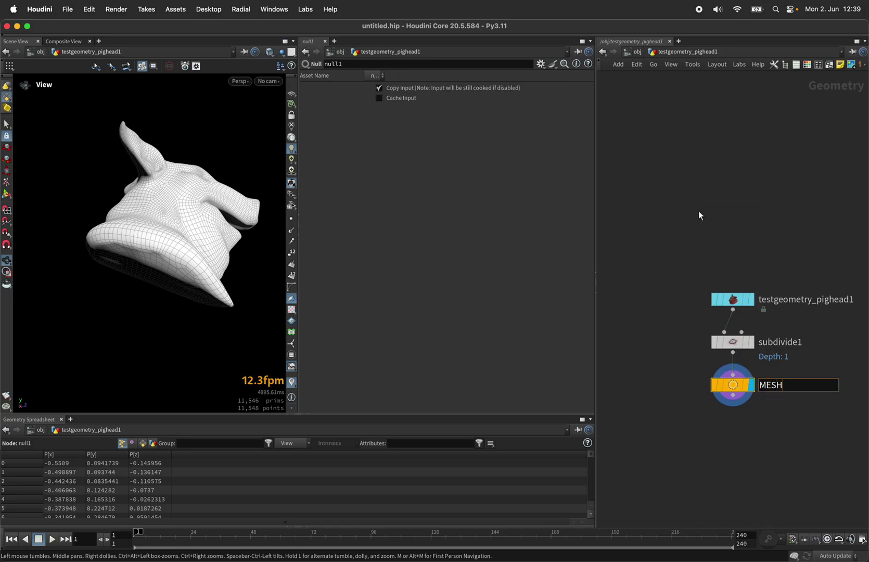
{"action": "key", "text": "Return"}
{"action": "scroll", "coordinate": [699, 210], "scroll_direction": "down", "scroll_amount": 2}
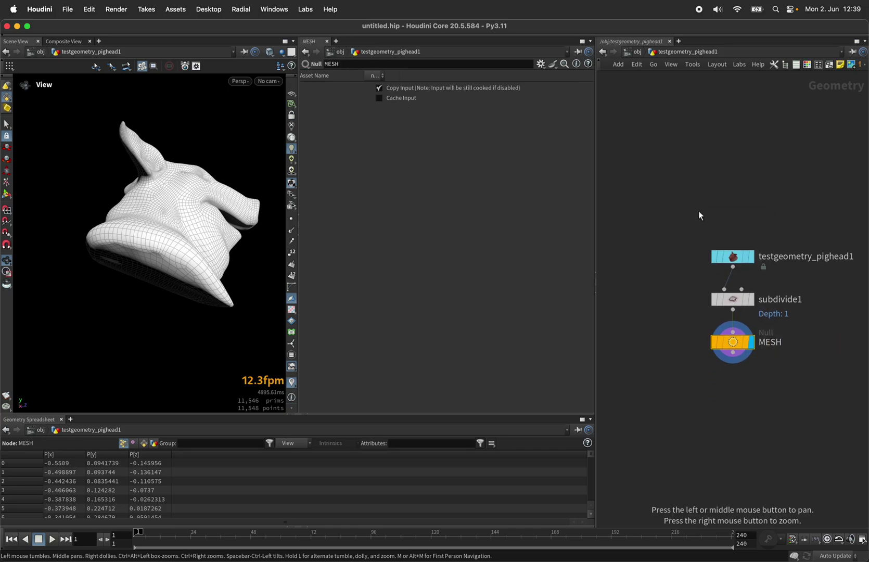
{"action": "scroll", "coordinate": [624, 167], "scroll_direction": "down", "scroll_amount": 3}
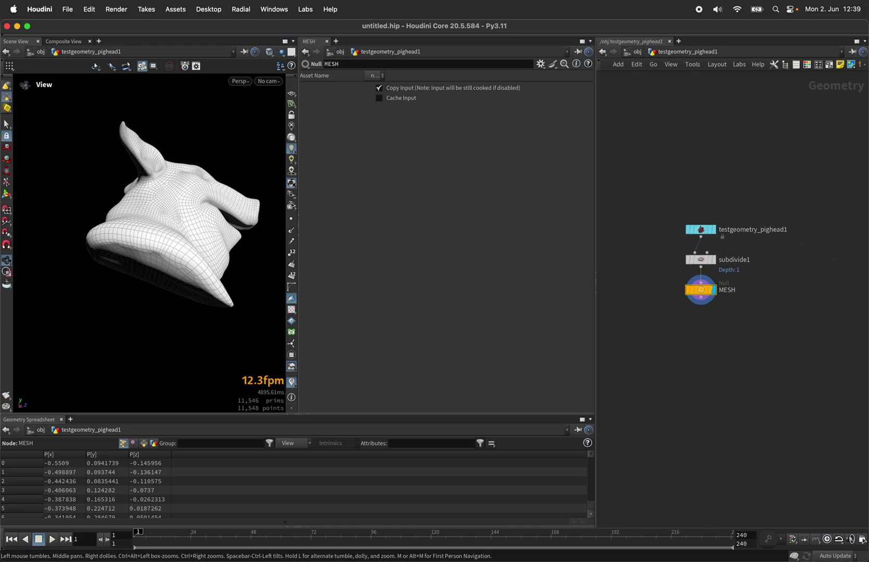
{"action": "scroll", "coordinate": [833, 356], "scroll_direction": "up", "scroll_amount": 2}
- Add a Line node beside subdivide1 with Direction set to 0, 0, 1
{"action": "key", "text": "Tab"}
{"action": "type", "text": "line"}
{"action": "key", "text": "Return"}
{"action": "left_click", "coordinate": [786, 218]}
{"action": "left_click", "coordinate": [494, 111]}
{"action": "type", "text": "0"}
{"action": "key", "text": "Tab"}
{"action": "type", "text": "1"}
{"action": "key", "text": "Return"}
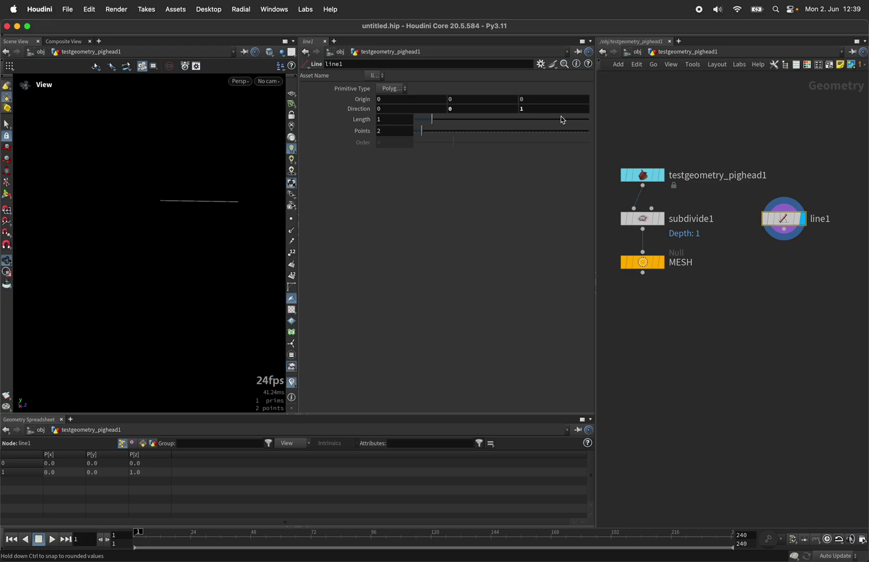
- Add a Match Size below line1, targeting MESH, with Justify Y set to Min
{"action": "key", "text": "Tab"}
{"action": "type", "text": "match"}
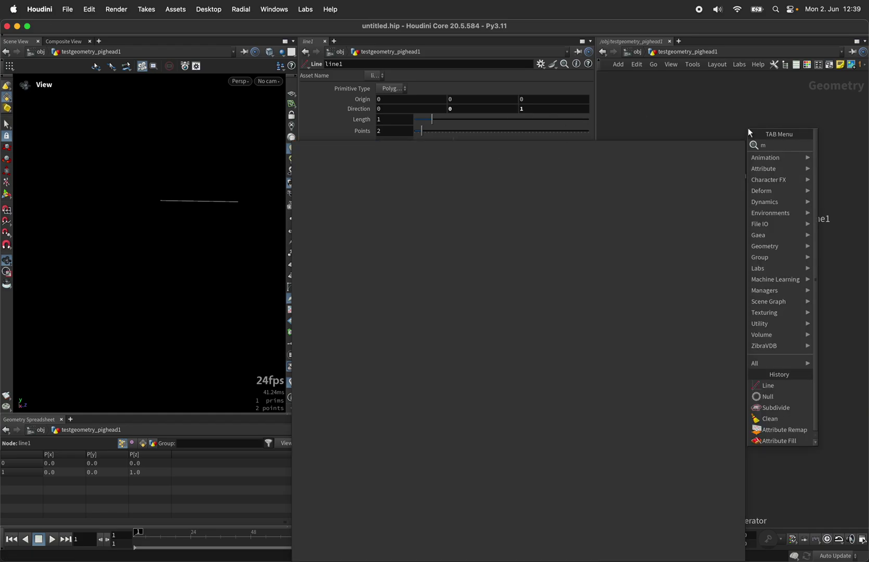
{"action": "key", "text": "Return"}
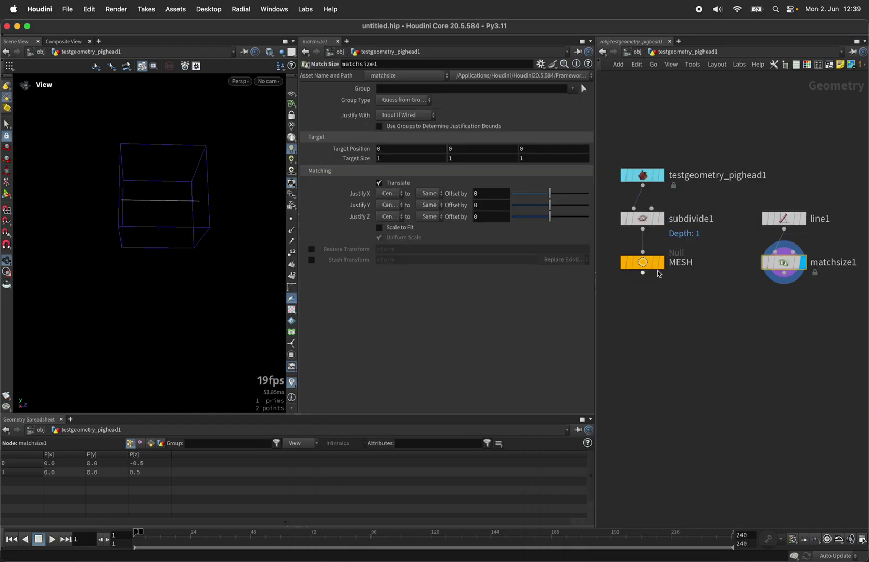
{"action": "left_click_drag", "start_coordinate": [646, 276], "coordinate": [788, 327]}
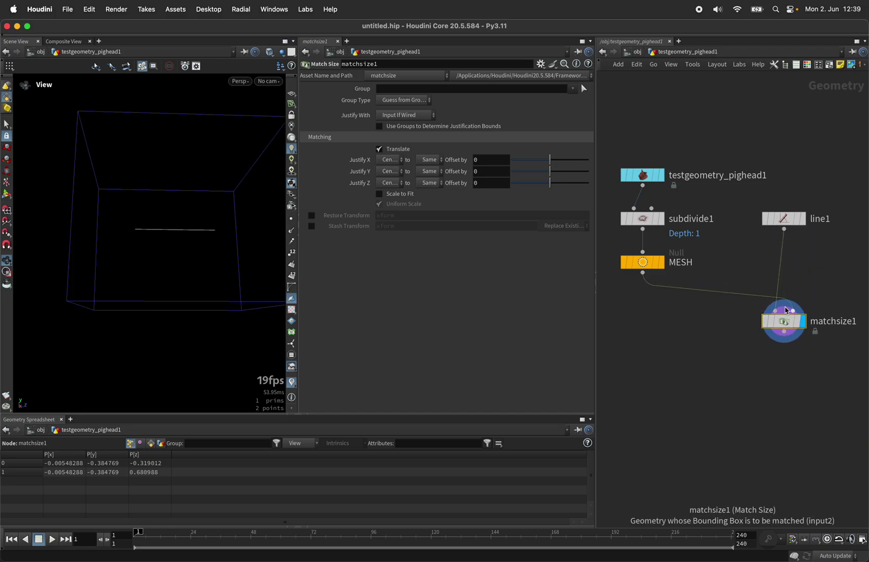
{"action": "left_click", "coordinate": [390, 171]}
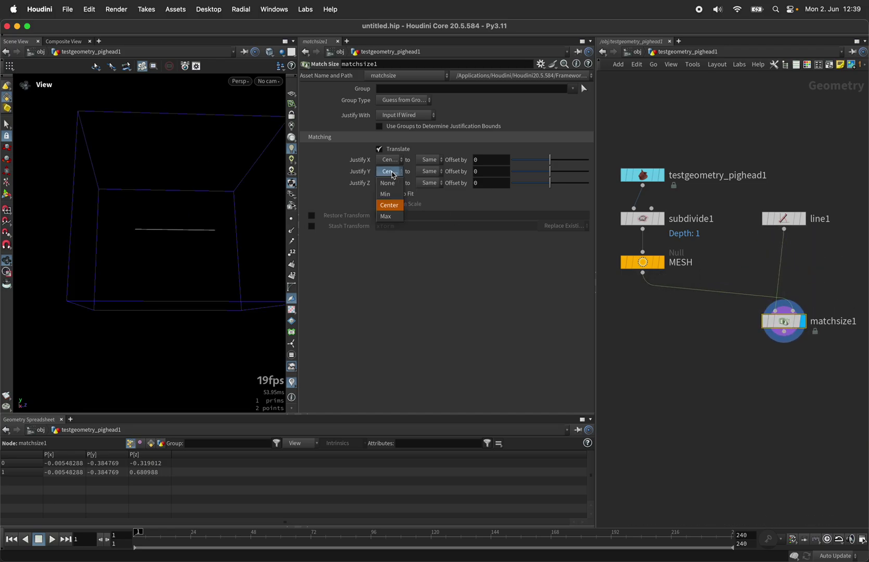
{"action": "left_click", "coordinate": [393, 196]}
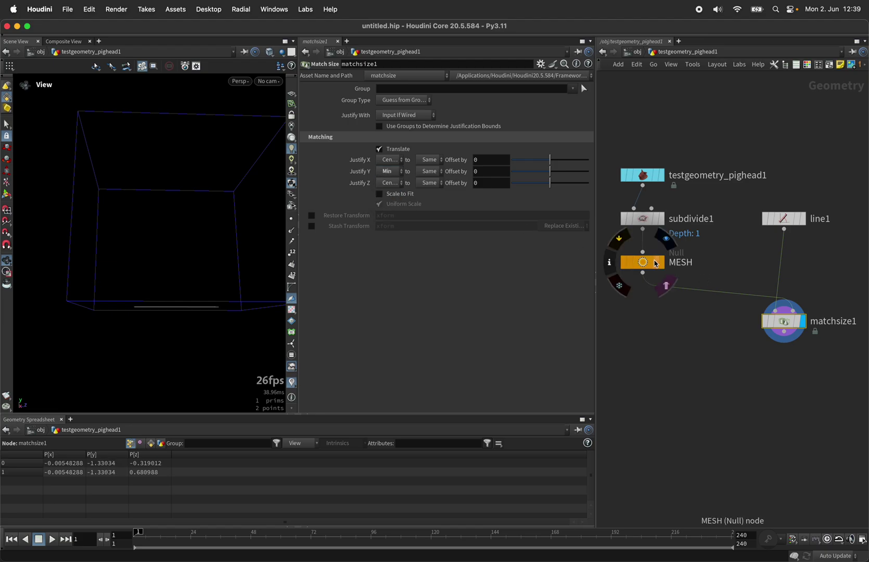
- Enable Scale to Fit with Scale Axis Z, using MESH as wireframe reference
{"action": "left_click", "coordinate": [657, 263]}
{"action": "left_click_drag", "start_coordinate": [223, 249], "coordinate": [215, 260]}
{"action": "left_click", "coordinate": [380, 195]}
{"action": "left_click", "coordinate": [395, 218]}
{"action": "left_click", "coordinate": [394, 247]}
{"action": "left_click_drag", "start_coordinate": [217, 302], "coordinate": [171, 308]}
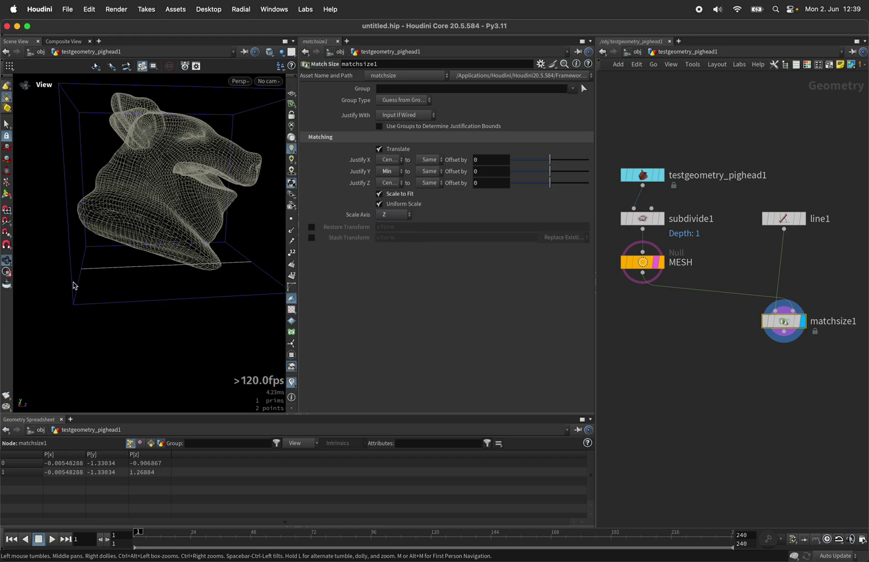
- Add a Resample with 0.01 segment length and wire MESH into matchsize1's second input
{"action": "key", "text": "Tab"}
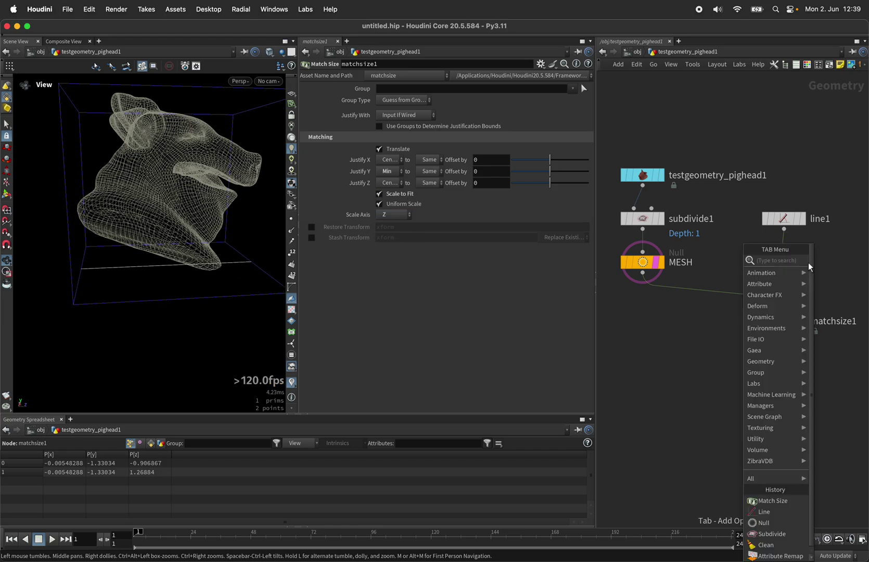
{"action": "type", "text": "resam"}
{"action": "key", "text": "Return"}
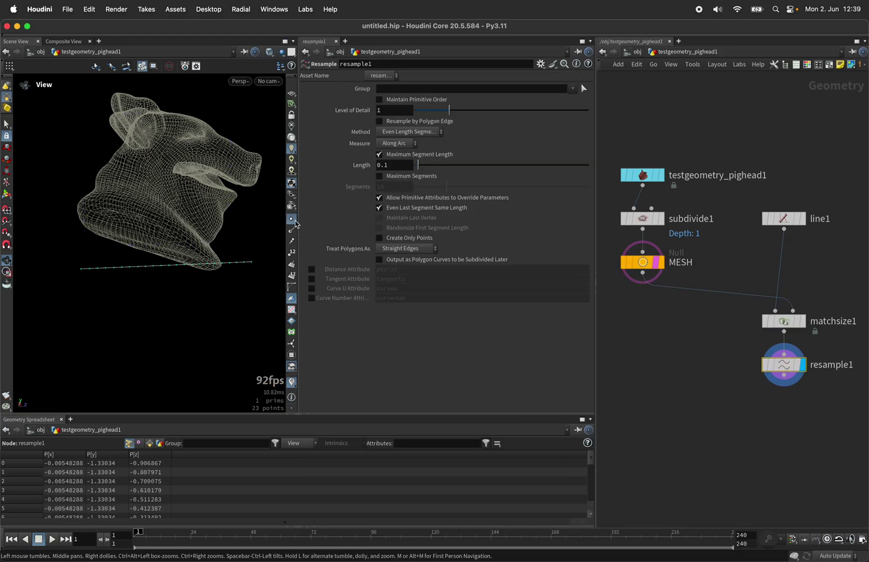
{"action": "left_click", "coordinate": [402, 166]}
{"action": "type", "text": "0.01"}
{"action": "key", "text": "Return"}
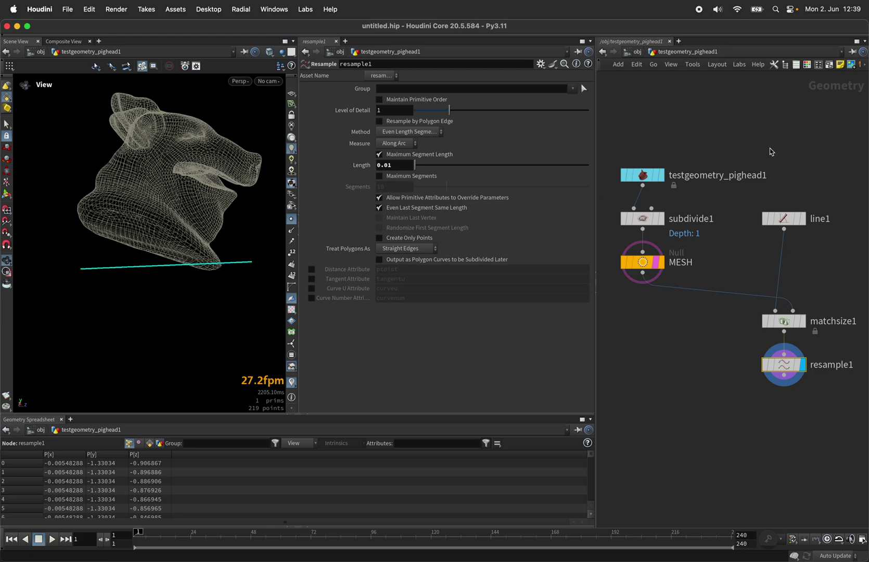
{"action": "left_click_drag", "start_coordinate": [788, 298], "coordinate": [793, 310]}
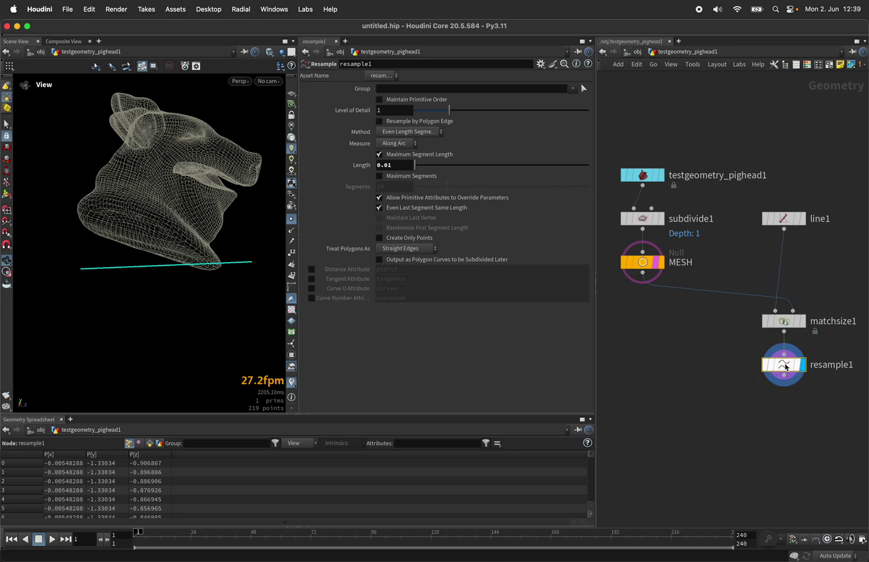
{"action": "key", "text": "Tab"}
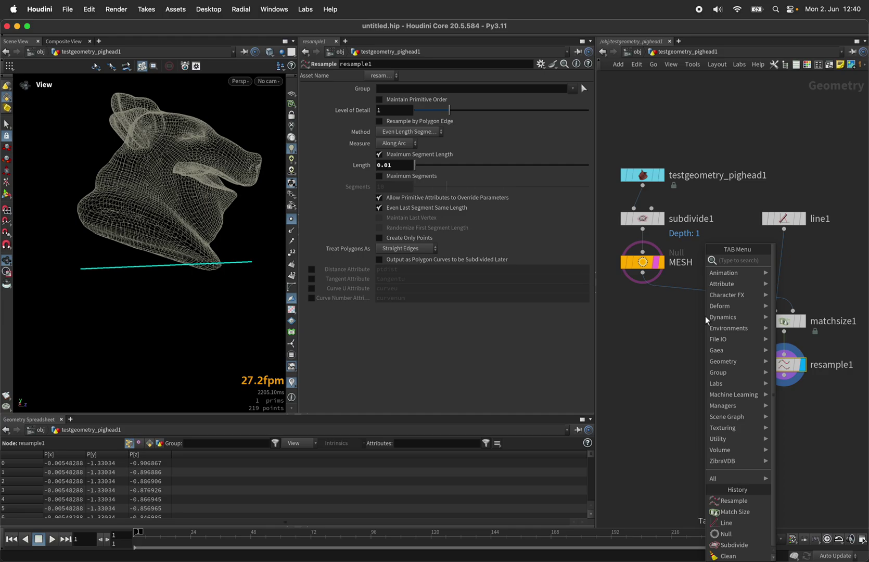
- Add an Attribute Noise Vector on P, with noise only along Y
{"action": "type", "text": "anoise"}
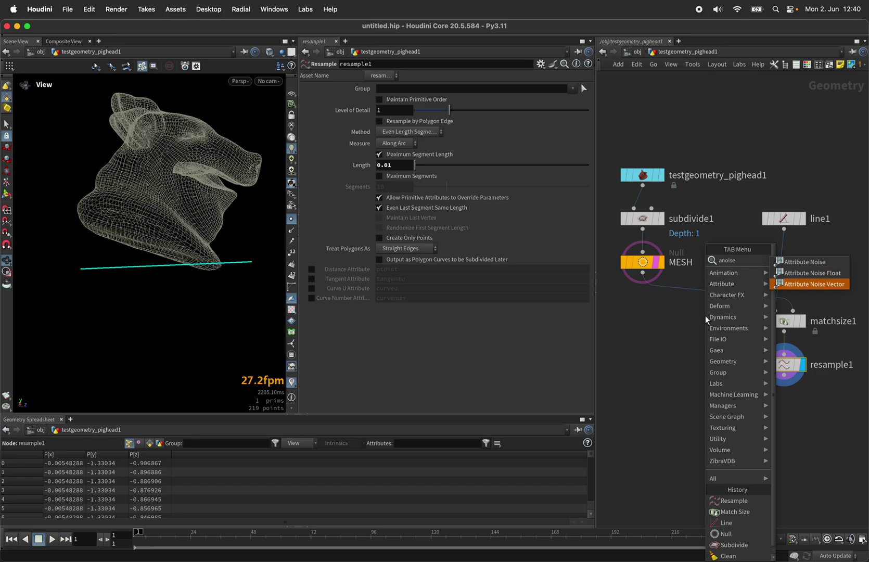
{"action": "key", "text": "Return"}
{"action": "left_click", "coordinate": [435, 127]}
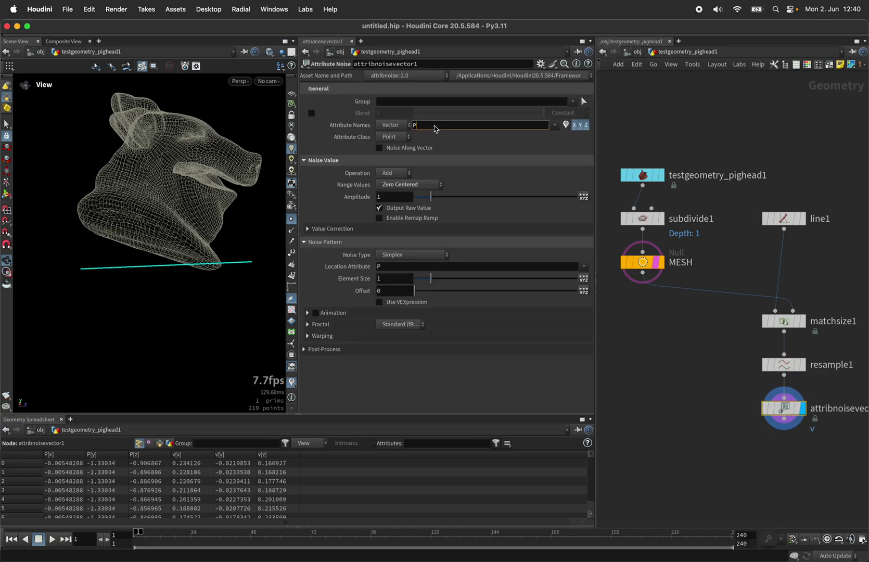
{"action": "key", "text": "Return"}
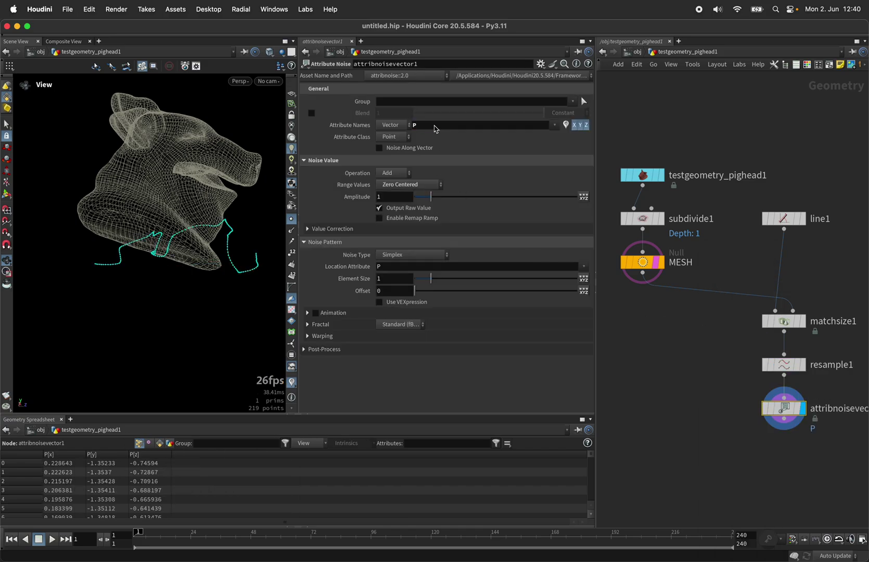
{"action": "left_click", "coordinate": [574, 126]}
{"action": "left_click", "coordinate": [587, 126]}
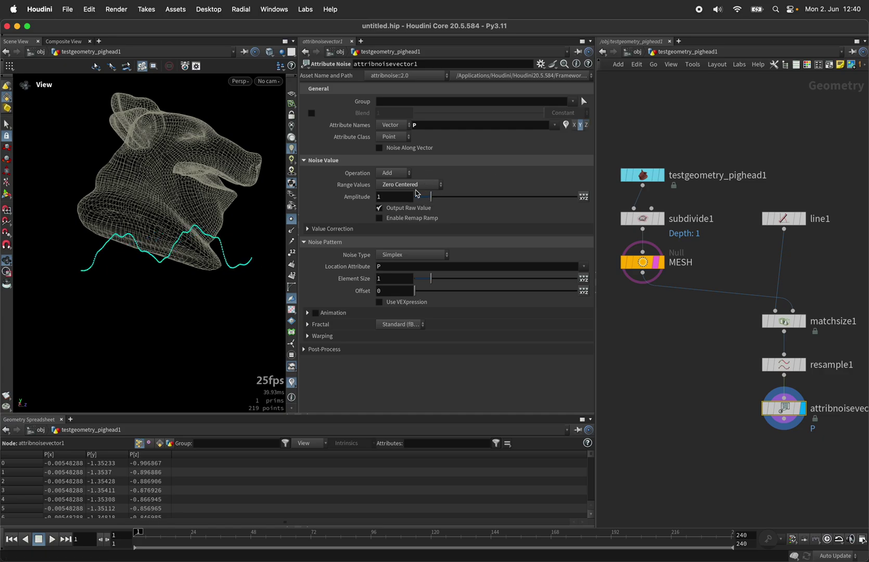
- Set noise range to Positive, amplitude 1.63, Fractal None and offset 9.38
{"action": "left_click", "coordinate": [411, 187]}
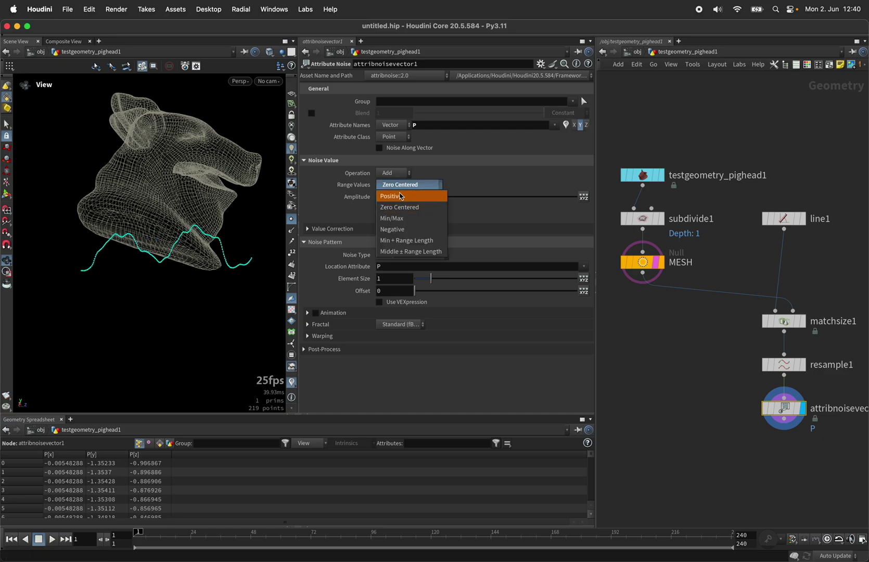
{"action": "left_click", "coordinate": [398, 196]}
{"action": "mouse_move", "coordinate": [431, 198]}
{"action": "left_mouse_down"}
{"action": "mouse_move", "coordinate": [452, 200]}
{"action": "mouse_move", "coordinate": [442, 200]}
{"action": "left_mouse_up"}
{"action": "left_click", "coordinate": [400, 324]}
{"action": "left_click", "coordinate": [397, 338]}
{"action": "left_click_drag", "start_coordinate": [430, 293], "coordinate": [446, 294]}
- Enable noise animation and scrub the timeline to preview the moving wave
{"action": "left_click_drag", "start_coordinate": [237, 195], "coordinate": [237, 211]}
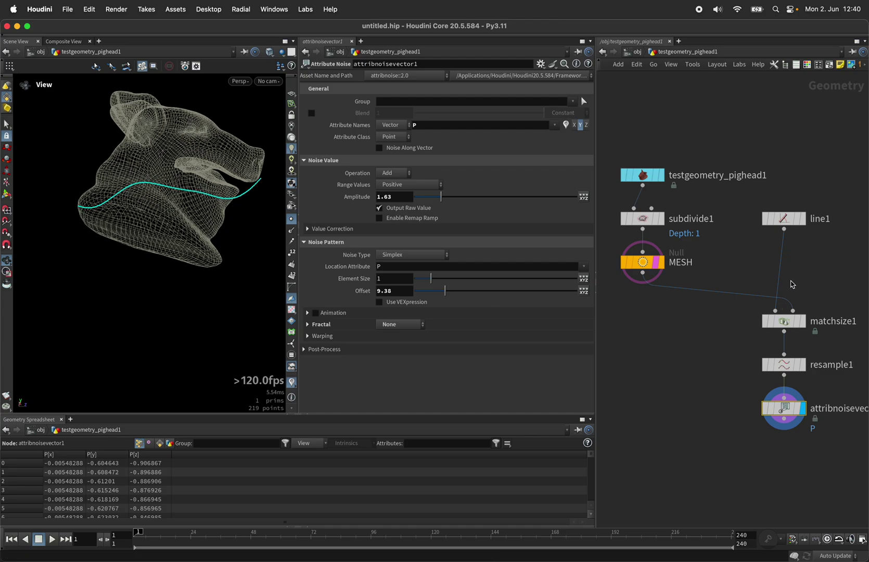
{"action": "left_click", "coordinate": [315, 313]}
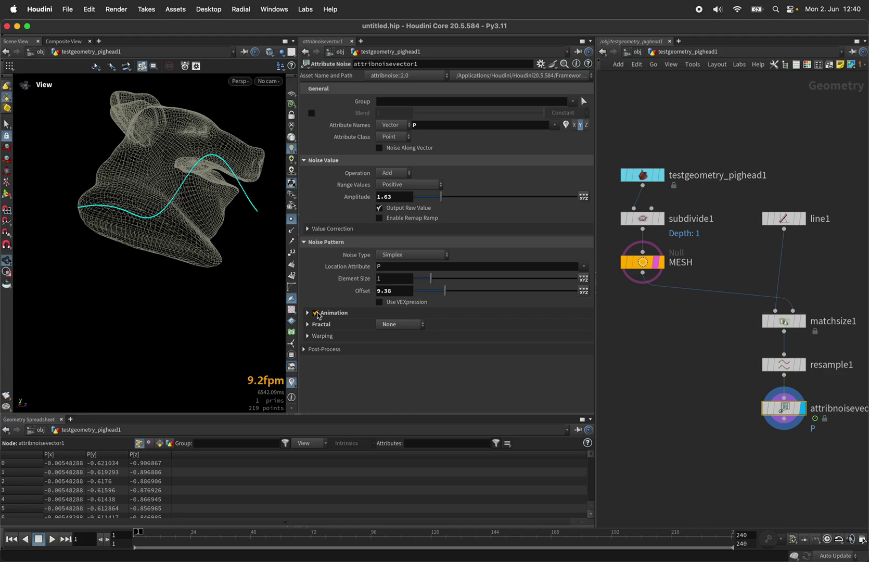
{"action": "left_click", "coordinate": [319, 538]}
{"action": "left_click_drag", "start_coordinate": [328, 540], "coordinate": [367, 539]}
- Turn off noise animation and end the chain in a null named CURVE
{"action": "left_click", "coordinate": [316, 313]}
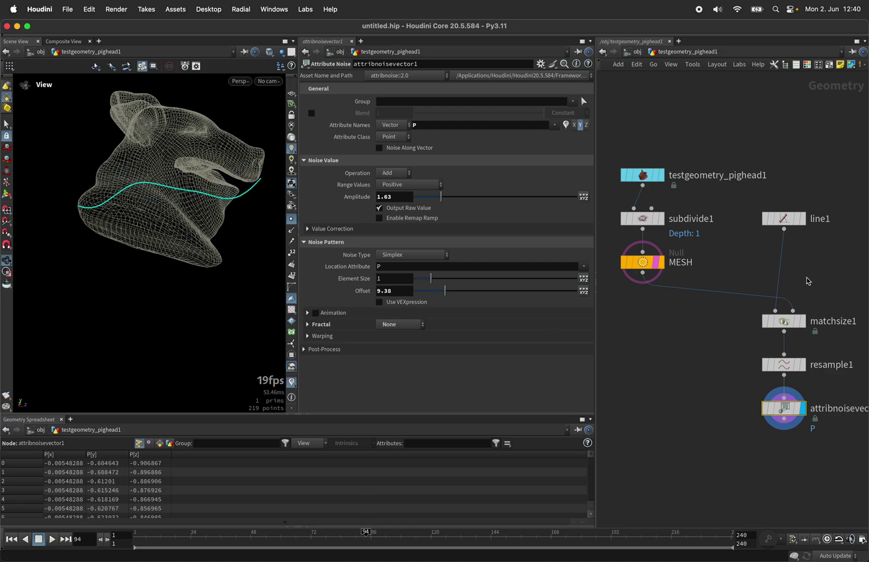
{"action": "key", "text": "Tab"}
{"action": "type", "text": "null"}
{"action": "key", "text": "Return"}
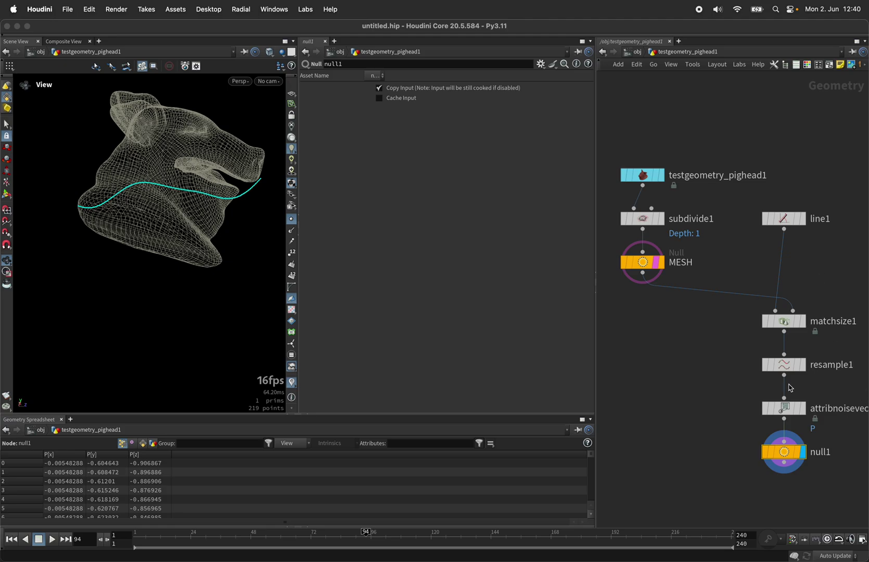
{"action": "double_click", "coordinate": [819, 452]}
{"action": "type", "text": "CURVE"}
{"action": "key", "text": "Return"}
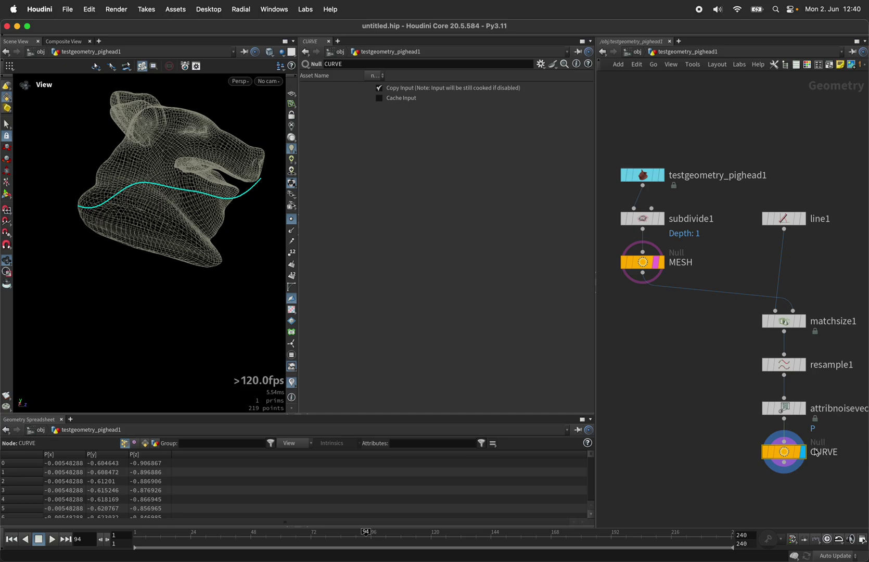
- Set the display flag on MESH to show it in the viewport
{"action": "left_click", "coordinate": [664, 263]}
{"action": "scroll", "coordinate": [686, 136], "scroll_direction": "down", "scroll_amount": 2}
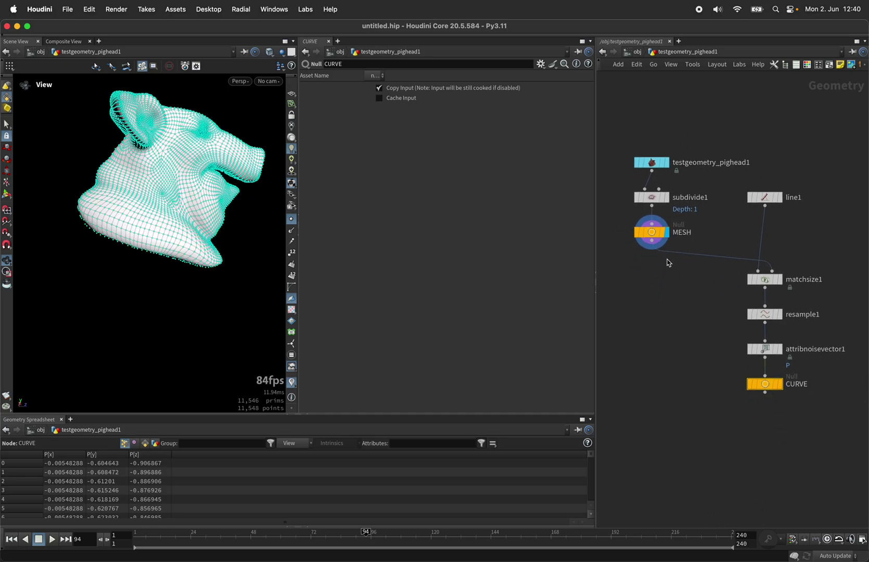
{"action": "left_click", "coordinate": [652, 248]}
- Add an Attribute Wrangle below MESH, wire CURVE to its second input, rename it delta
{"action": "left_click", "coordinate": [656, 421]}
{"action": "type", "text": "wrangle"}
{"action": "key", "text": "Return"}
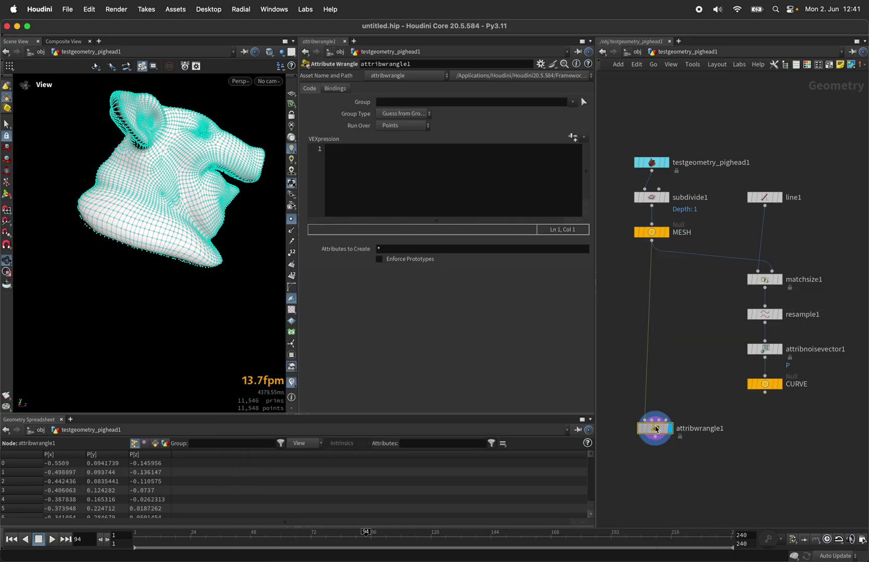
{"action": "left_click", "coordinate": [652, 428]}
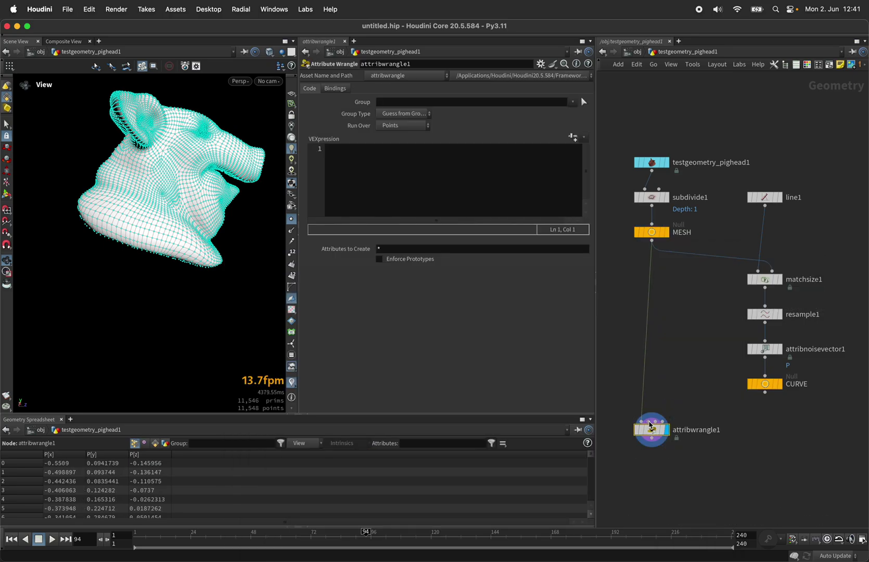
{"action": "left_click_drag", "start_coordinate": [653, 421], "coordinate": [764, 393]}
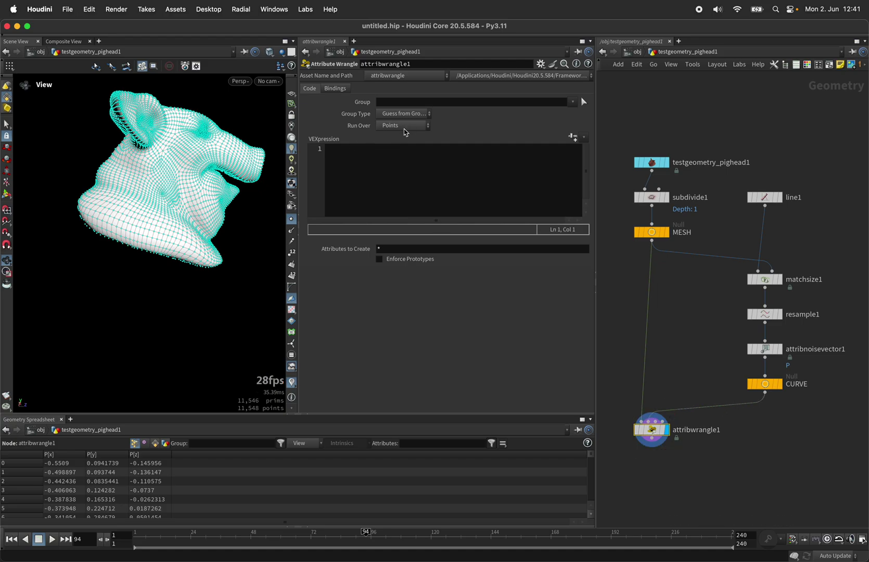
{"action": "double_click", "coordinate": [401, 64]}
{"action": "type", "text": "delta"}
- Write VEX storing the curve's minpos height minus P.y as f@delta
{"action": "left_click", "coordinate": [401, 166]}
{"action": "type", "text": "vect"}
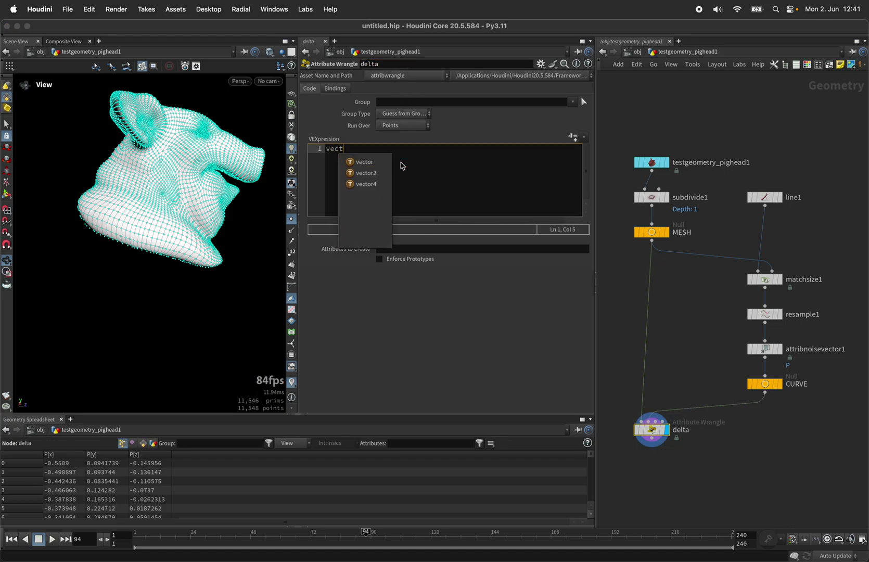
{"action": "type", "text": "or pos_crv ="}
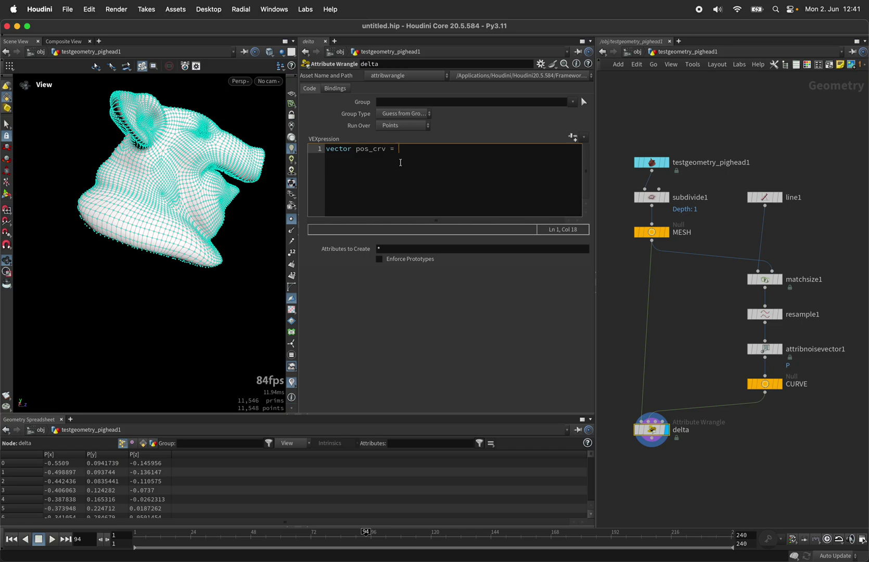
{"action": "type", "text": "min"}
{"action": "type", "text": "poos"}
{"action": "type", "text": "(1, v@P);"}
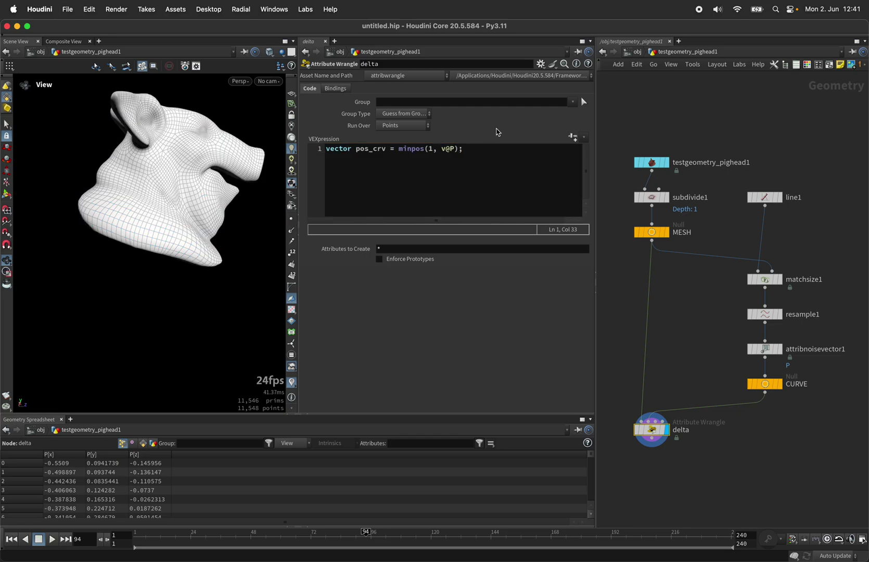
{"action": "key", "text": "Return"}
{"action": "key", "text": "Return"}
{"action": "type", "text": "float delta = pos_crv - v@P"}
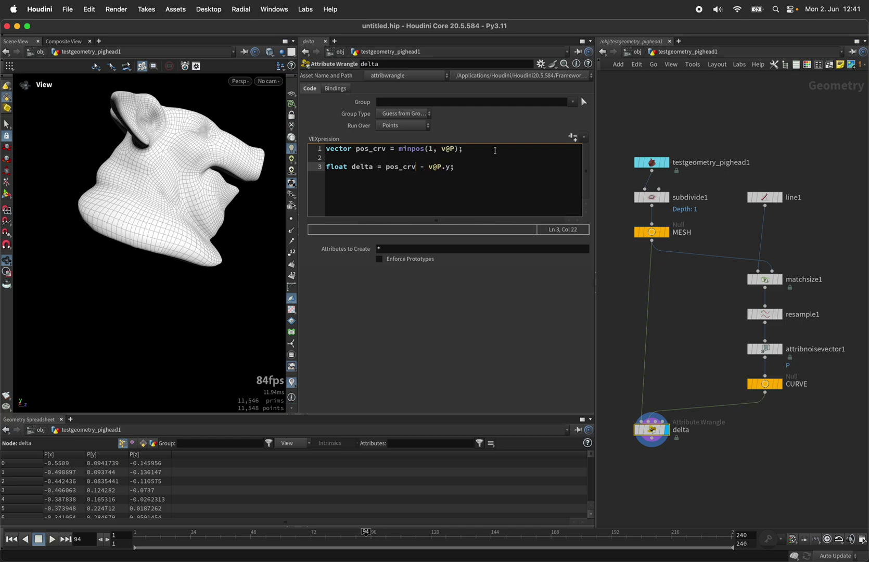
{"action": "type", "text": ".y"}
{"action": "left_click", "coordinate": [469, 171]}
{"action": "key", "text": "Return"}
{"action": "key", "text": "Return"}
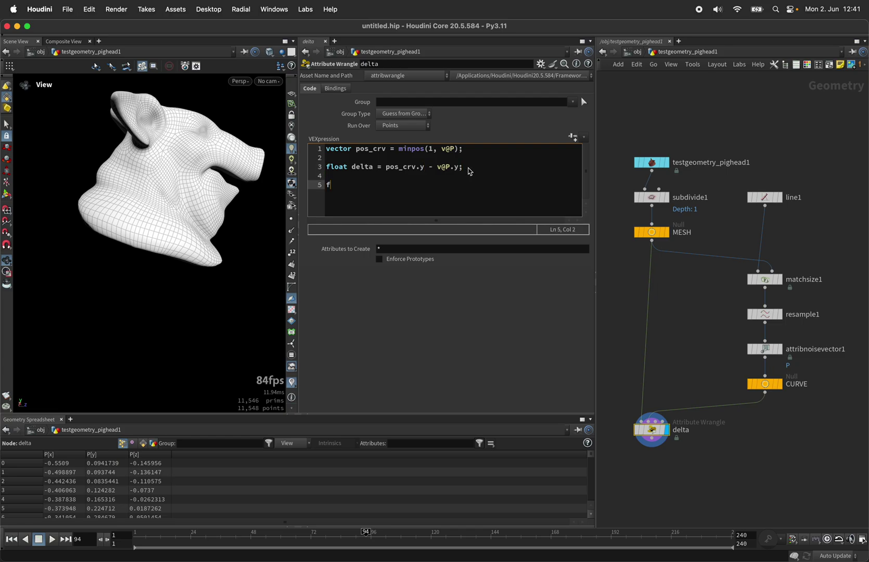
{"action": "type", "text": "f@delta = delta;"}
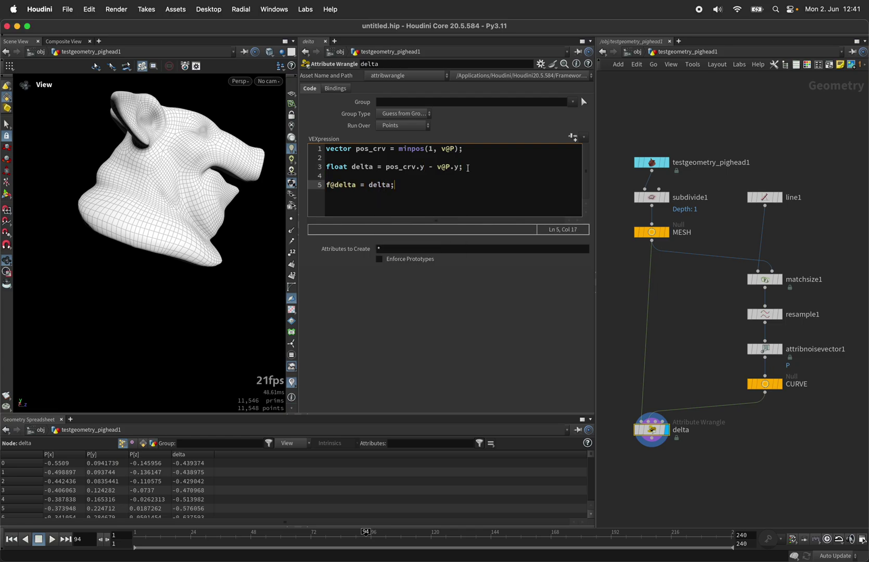
{"action": "key", "text": "Tab"}
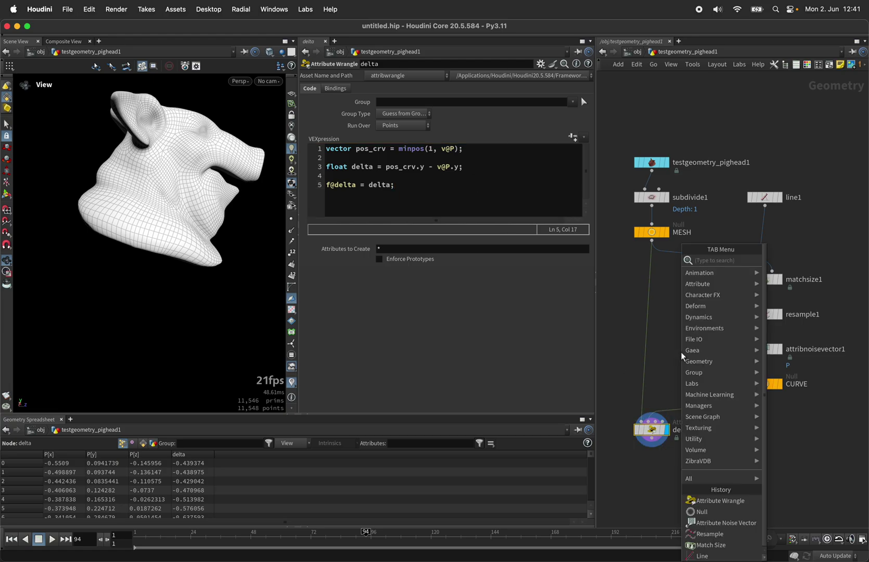
{"action": "type", "text": "clip"}
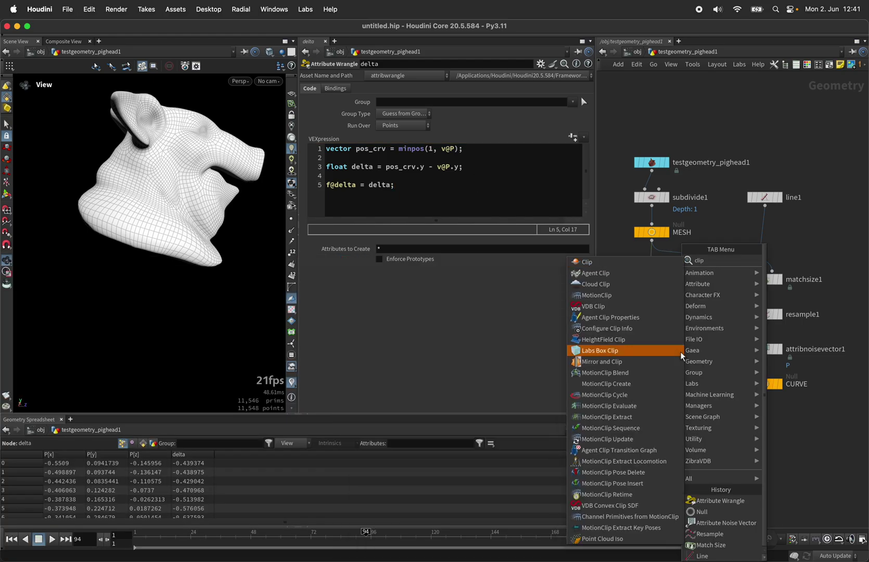
- Add a Clip node after delta, display it, and set Clip Attribute to delta
{"action": "left_click", "coordinate": [681, 352]}
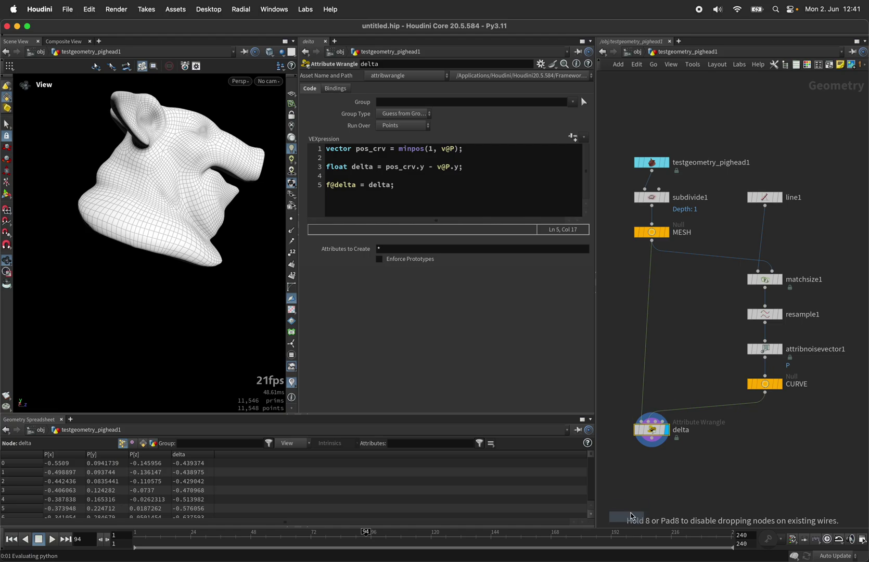
{"action": "left_click", "coordinate": [659, 470]}
{"action": "left_click_drag", "start_coordinate": [652, 442], "coordinate": [670, 472]}
{"action": "left_click", "coordinate": [668, 468]}
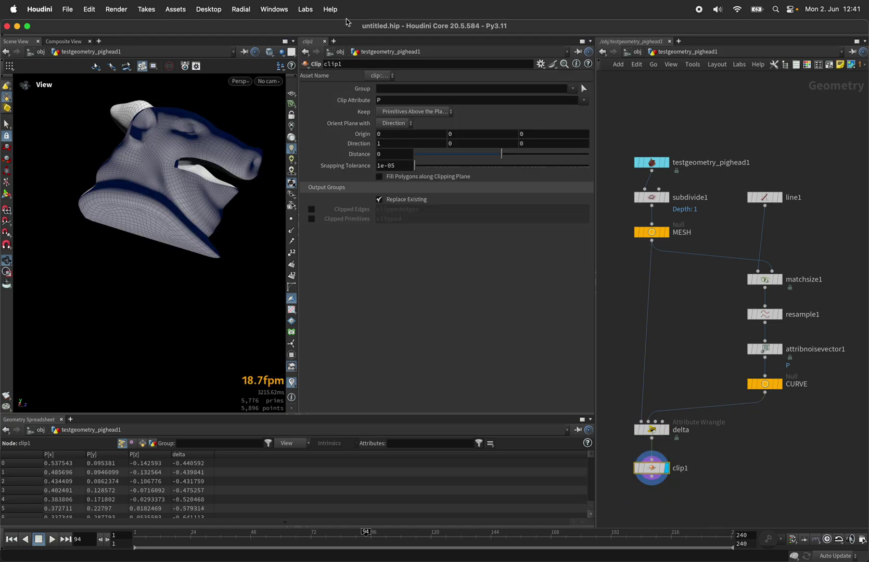
{"action": "left_click", "coordinate": [403, 102]}
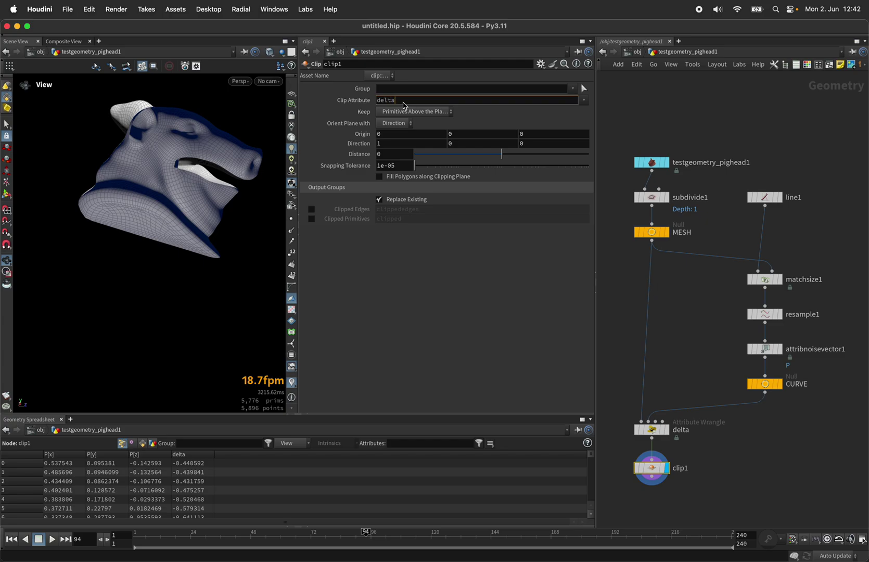
{"action": "type", "text": "delta"}
{"action": "key", "text": "Return"}
- Raise attribnoisevector1's noise Offset to 15.27, then return to clip1's settings
{"action": "left_click_drag", "start_coordinate": [166, 189], "coordinate": [162, 194]}
{"action": "left_click", "coordinate": [765, 349]}
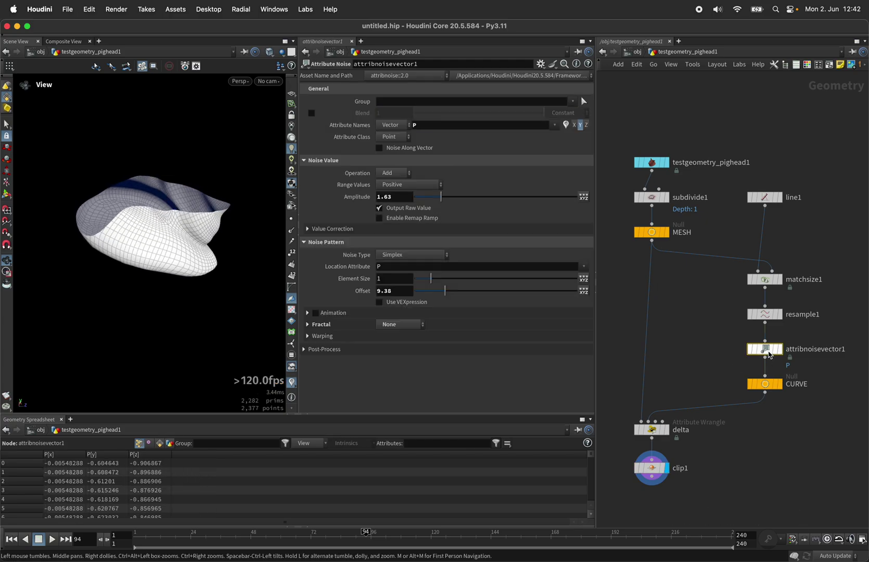
{"action": "left_click_drag", "start_coordinate": [457, 293], "coordinate": [465, 291]}
{"action": "left_click_drag", "start_coordinate": [156, 245], "coordinate": [171, 248]}
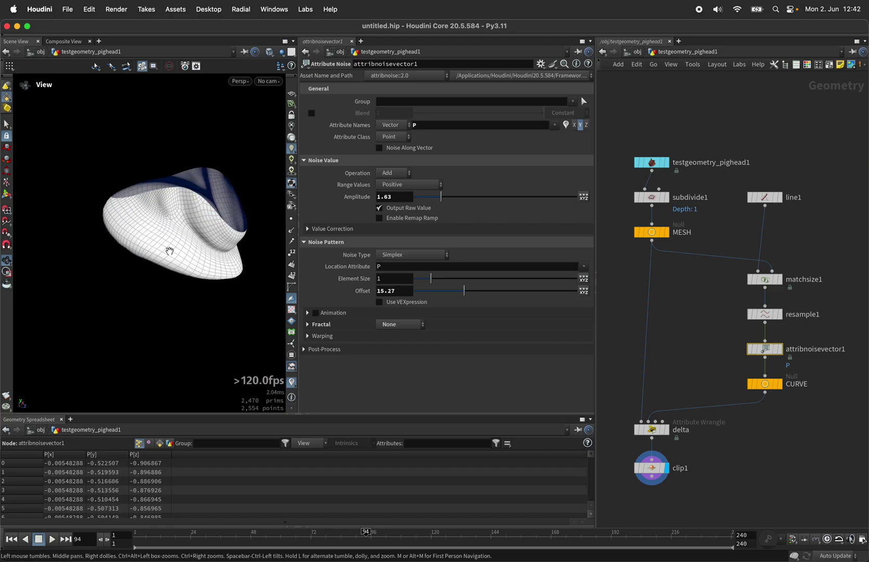
{"action": "left_click", "coordinate": [656, 467]}
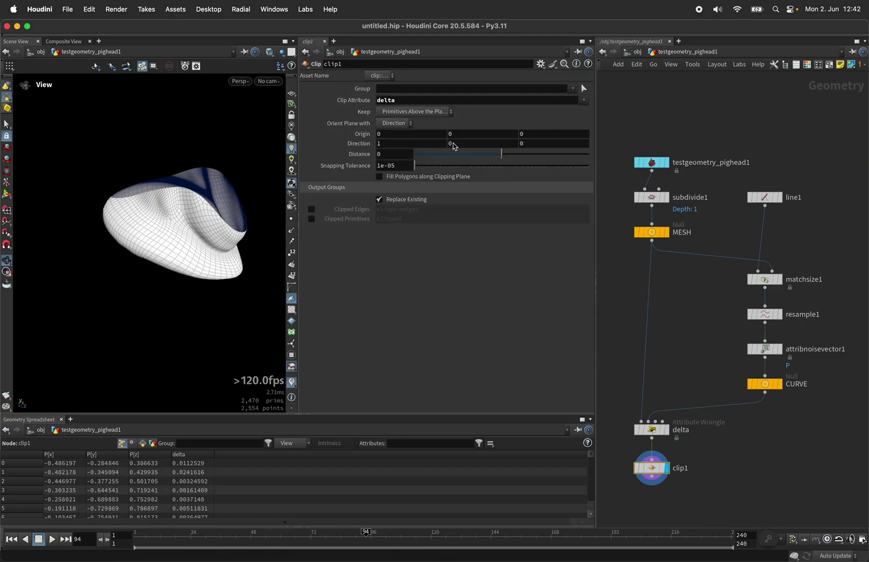
{"action": "left_click", "coordinate": [415, 111]}
- Keep All Primitives, check the cut via Split Connectivity and island boundaries, then unsplit
{"action": "left_click", "coordinate": [407, 146]}
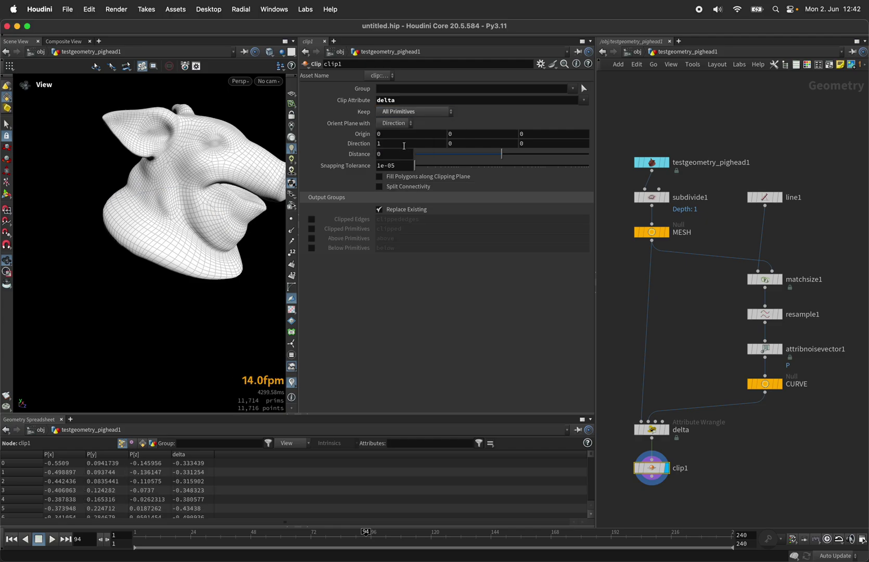
{"action": "left_click_drag", "start_coordinate": [179, 237], "coordinate": [240, 156]}
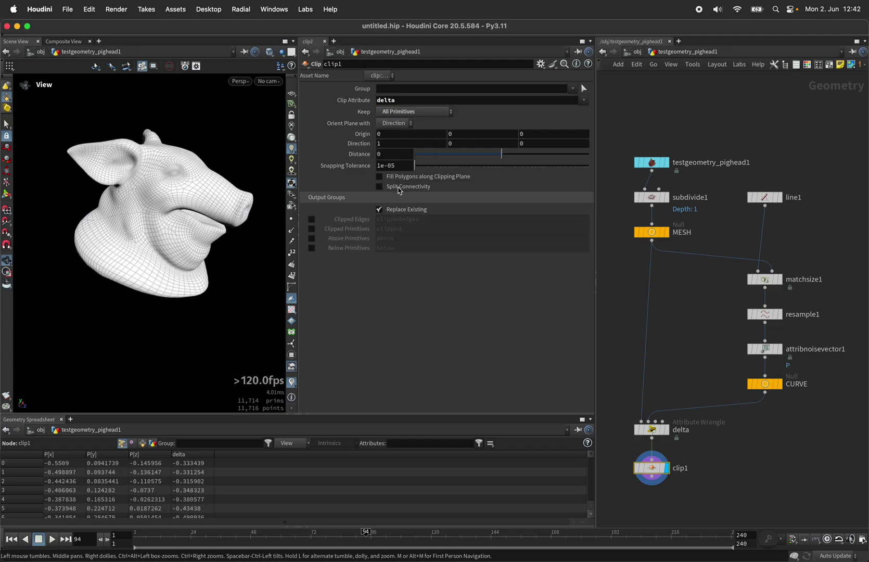
{"action": "left_click", "coordinate": [399, 189]}
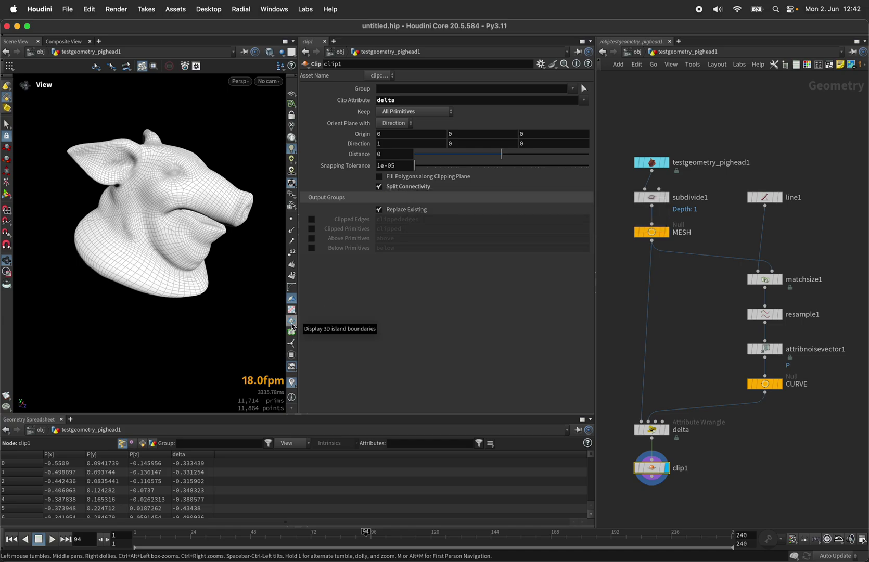
{"action": "left_click", "coordinate": [292, 323]}
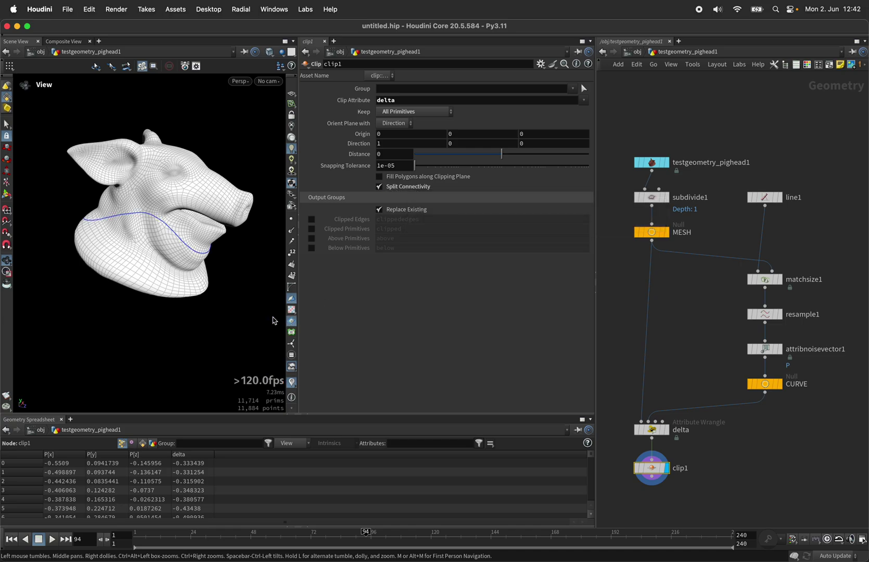
{"action": "left_click_drag", "start_coordinate": [181, 250], "coordinate": [198, 238]}
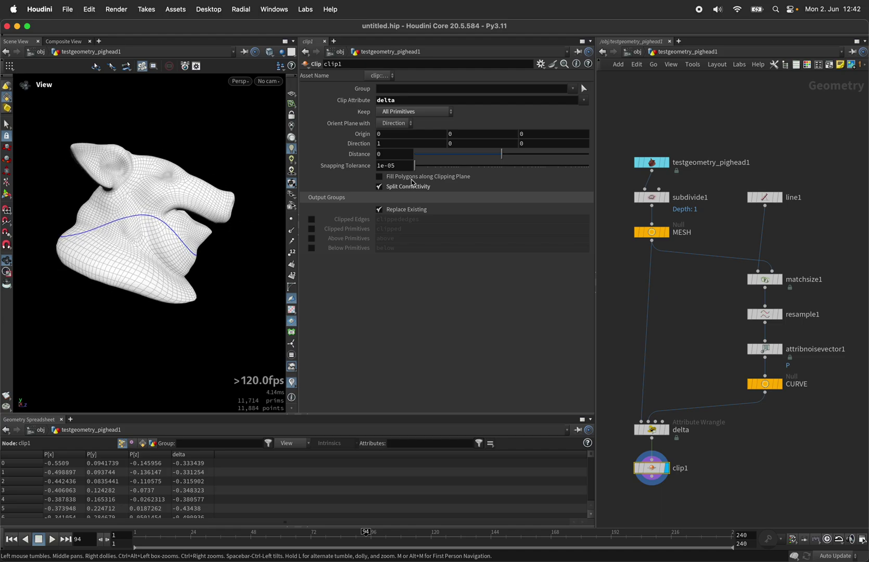
{"action": "left_click", "coordinate": [409, 191]}
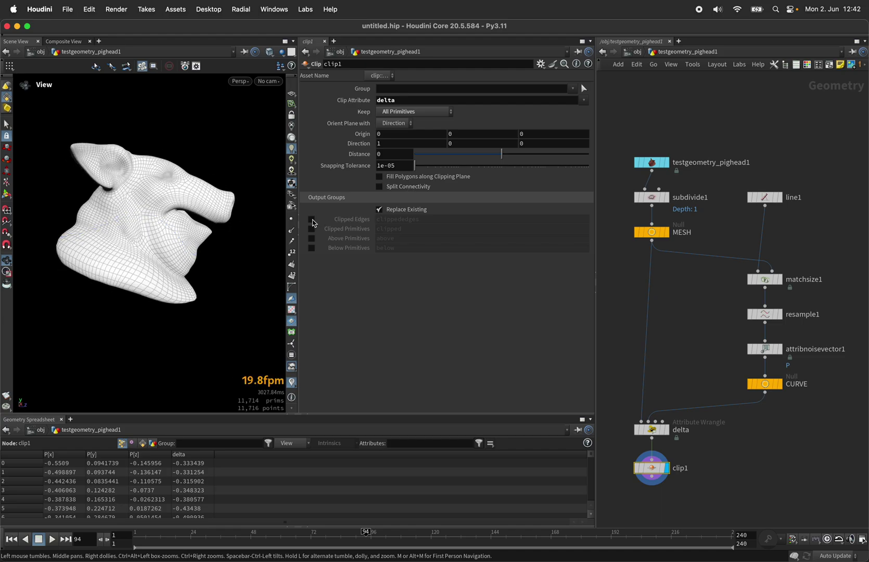
- Enable clip1 output groups clippededges, above and below
{"action": "left_click", "coordinate": [312, 221]}
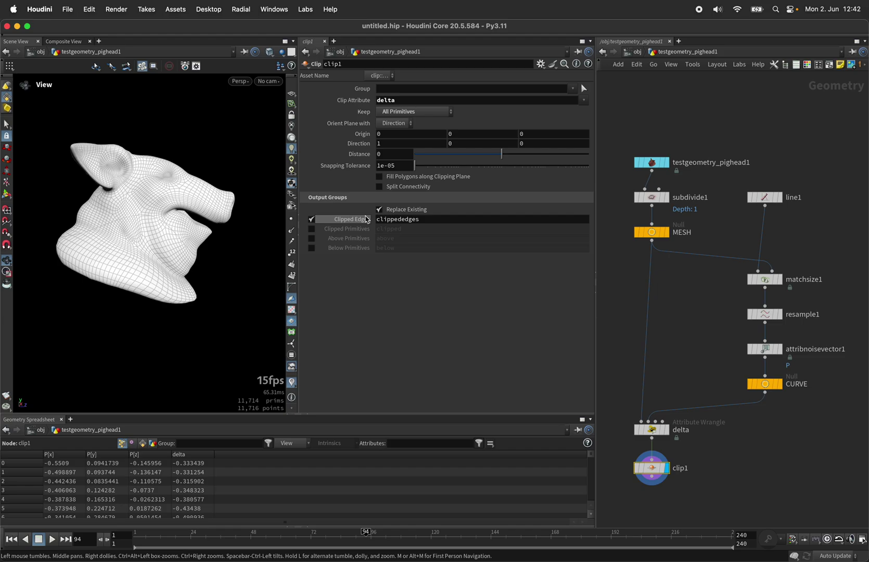
{"action": "left_click_drag", "start_coordinate": [168, 221], "coordinate": [138, 230]}
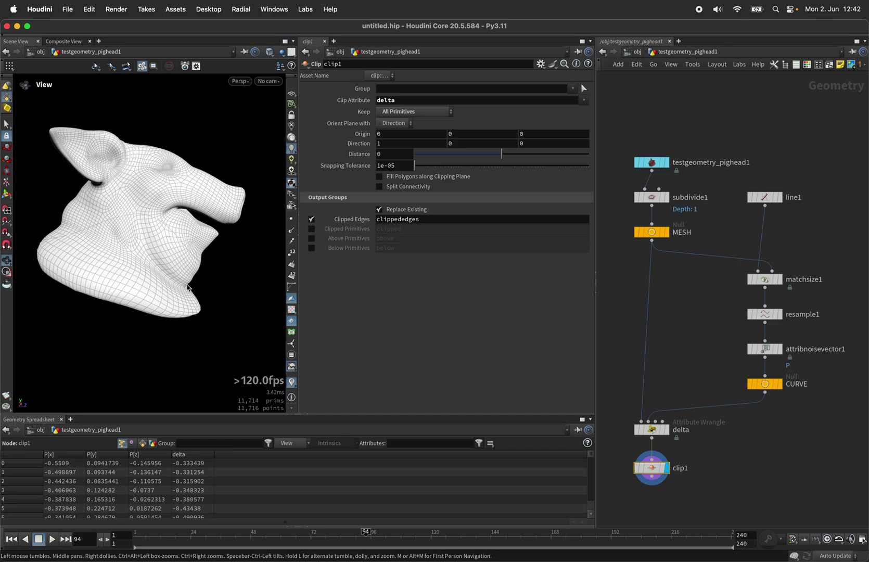
{"action": "left_click", "coordinate": [312, 238]}
{"action": "left_click", "coordinate": [312, 249]}
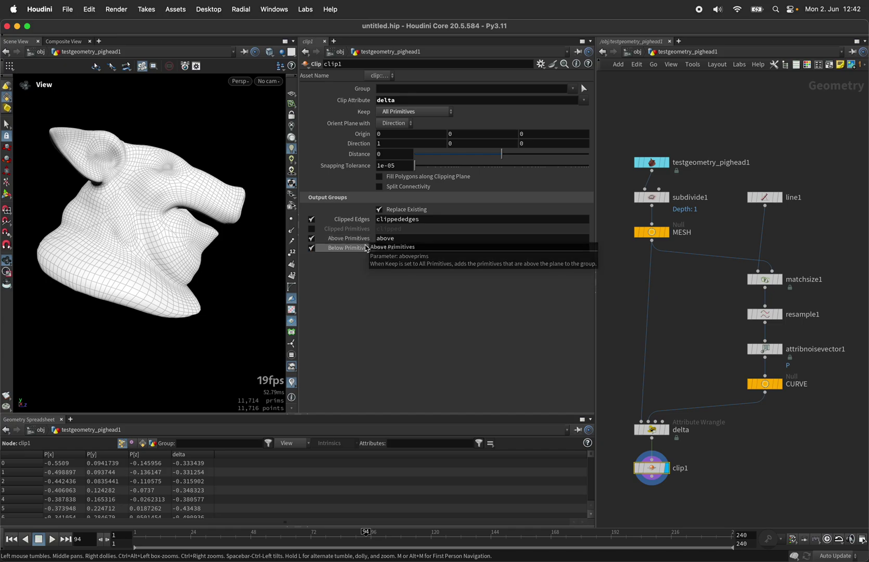
{"action": "double_click", "coordinate": [430, 224]}
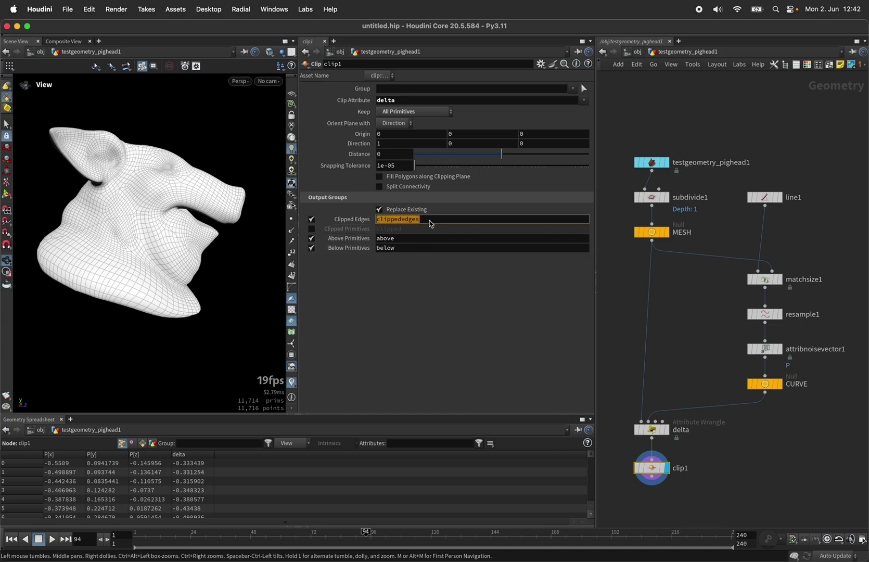
{"action": "scroll", "coordinate": [693, 336], "scroll_direction": "down", "scroll_amount": 3}
{"action": "scroll", "coordinate": [672, 411], "scroll_direction": "up", "scroll_amount": 3}
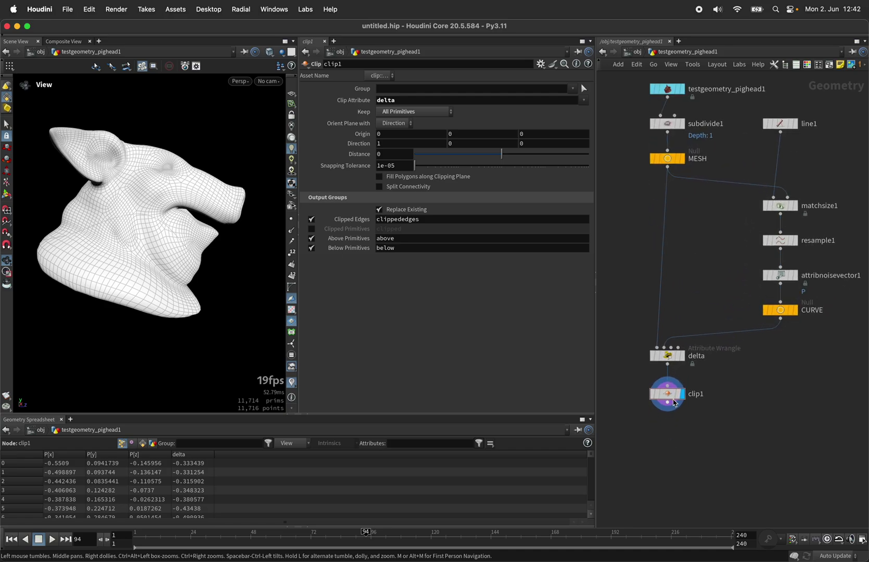
- Add a Group Promote node after clip1 using the grpr search
{"action": "left_click", "coordinate": [673, 402]}
{"action": "key", "text": "Tab"}
{"action": "type", "text": "grpr"}
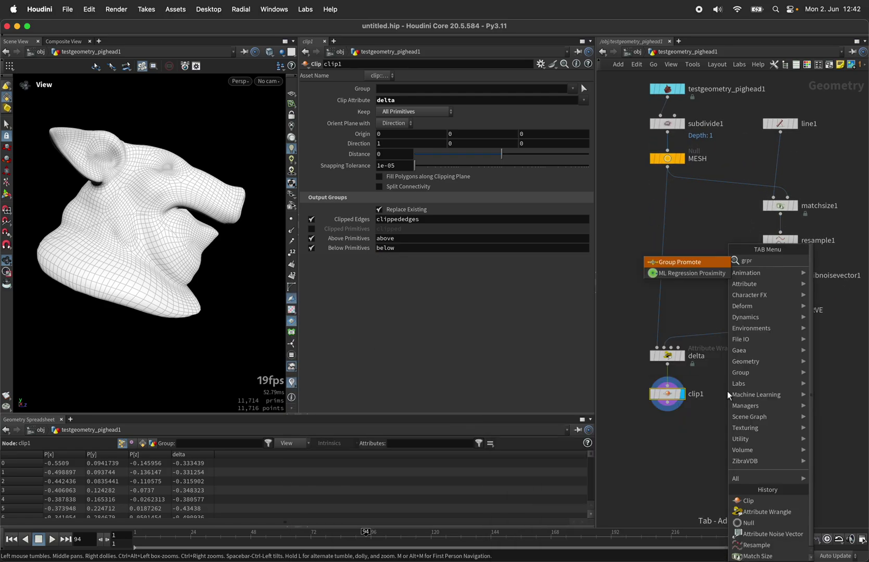
{"action": "key", "text": "Return"}
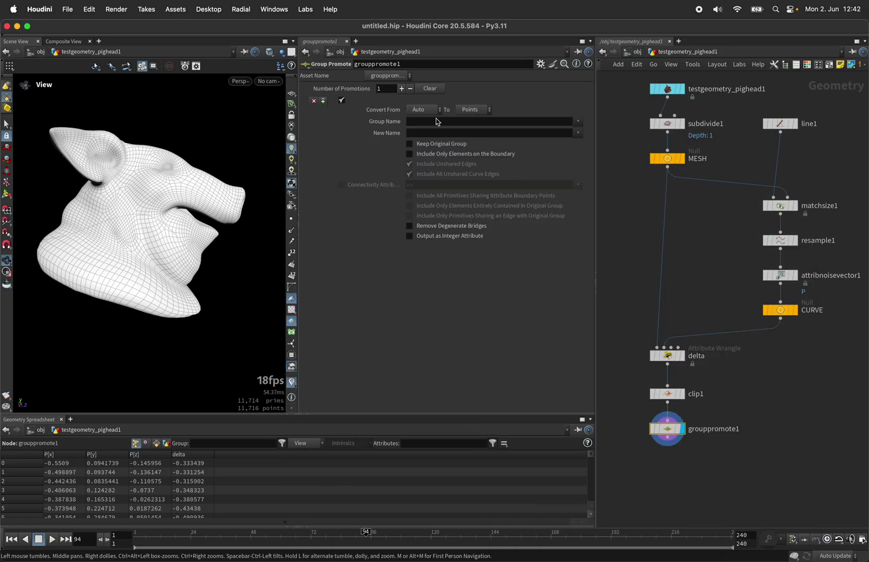
- Promote the clippededges edge group to a clippedpoints point group, keeping the original group
{"action": "left_click", "coordinate": [431, 113]}
{"action": "left_click", "coordinate": [419, 154]}
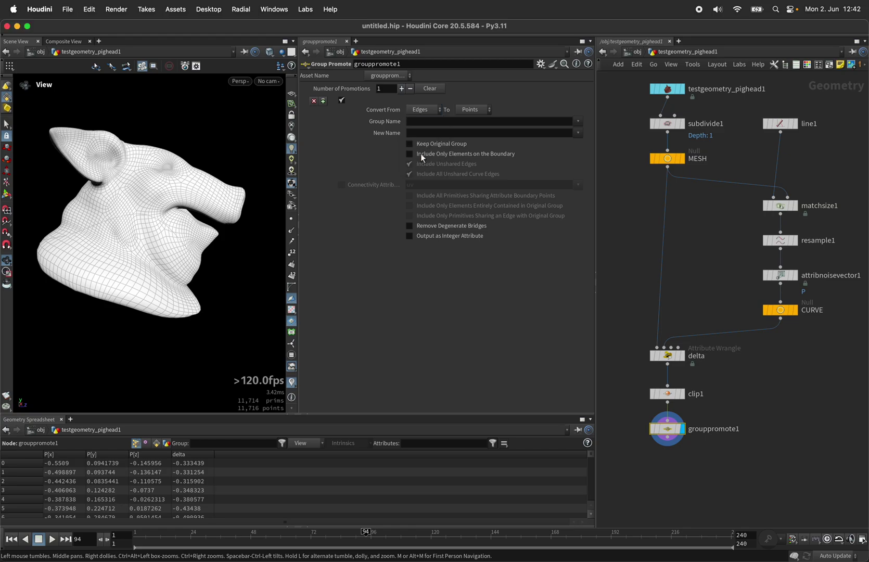
{"action": "left_click", "coordinate": [460, 126]}
{"action": "type", "text": "clippededges"}
{"action": "key", "text": "Tab"}
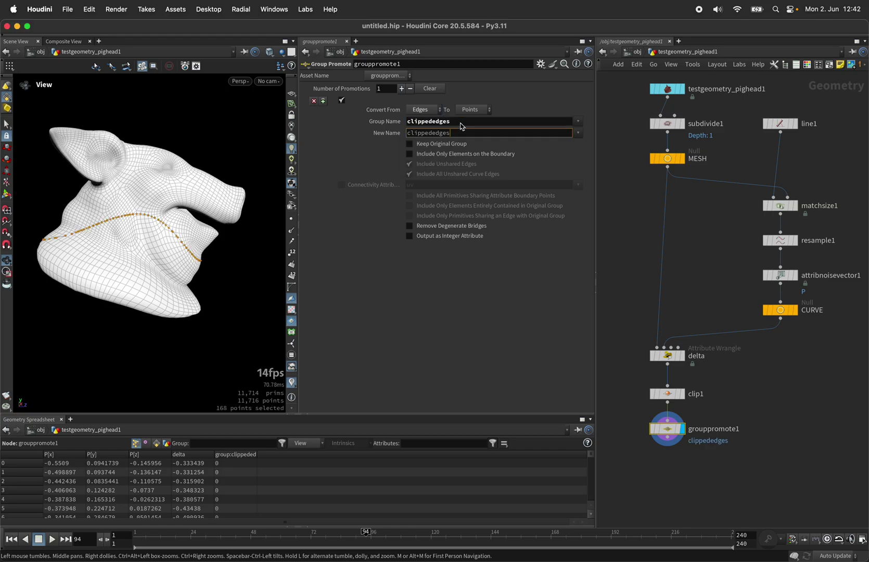
{"action": "type", "text": "point"}
{"action": "key", "text": "Return"}
{"action": "left_click", "coordinate": [438, 146]}
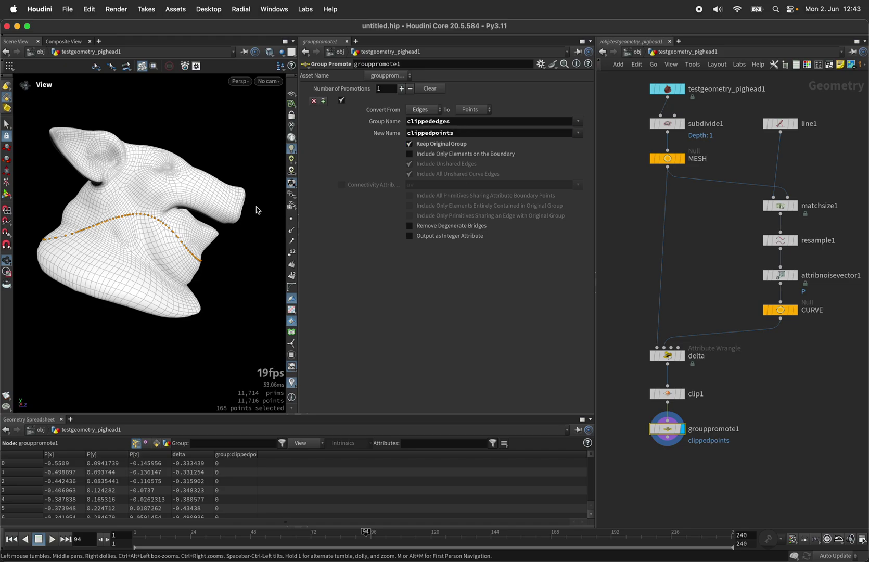
{"action": "scroll", "coordinate": [698, 267], "scroll_direction": "down", "scroll_amount": 2}
{"action": "scroll", "coordinate": [710, 413], "scroll_direction": "up", "scroll_amount": 2}
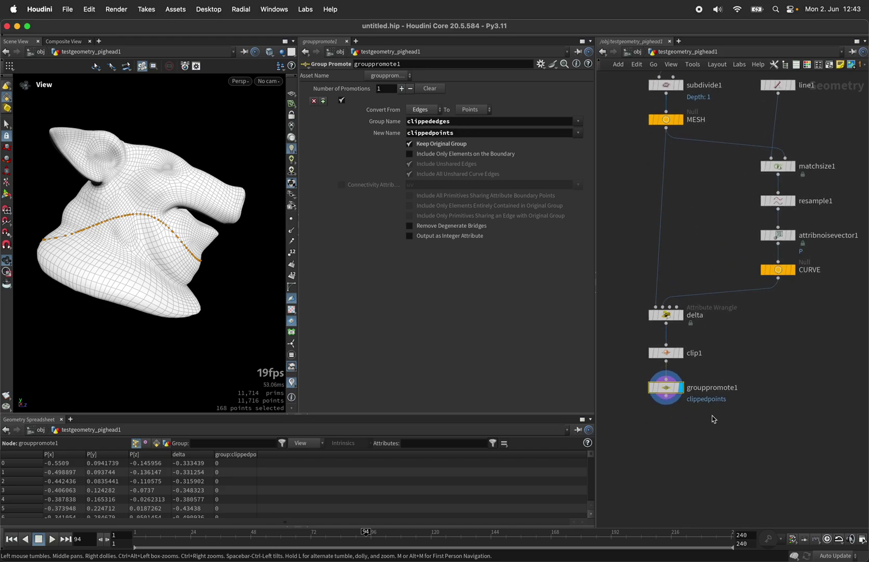
{"action": "key", "text": "Tab"}
- Add an Attribute Fill node after the promotion that fills the P attribute
{"action": "type", "text": "afill"}
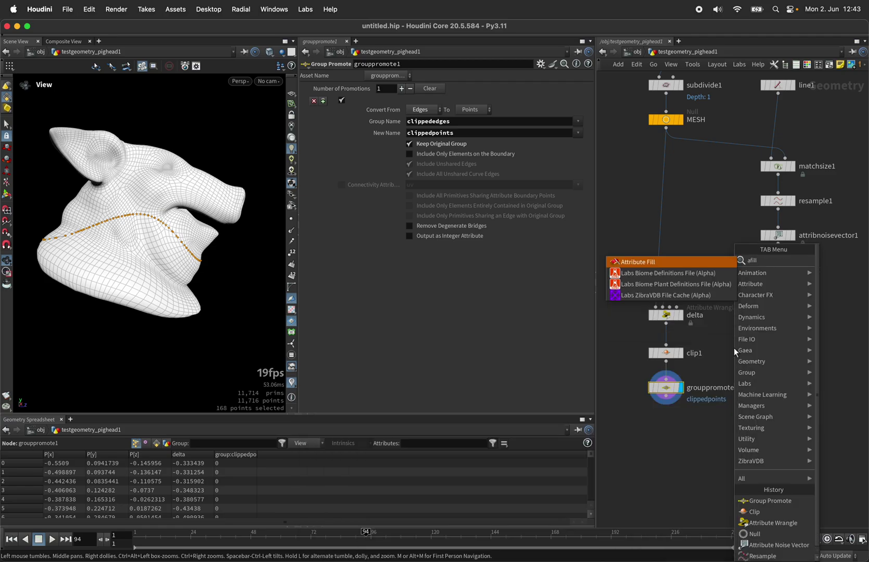
{"action": "key", "text": "Return"}
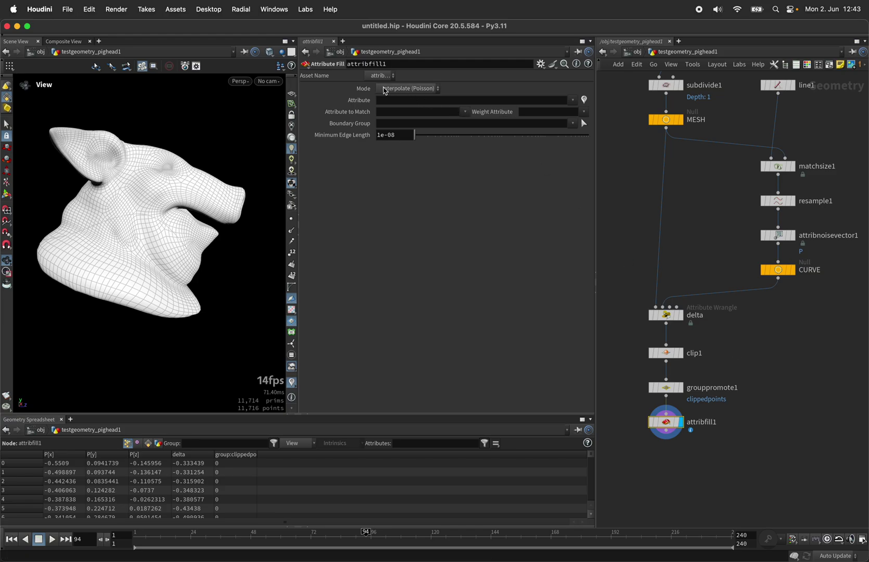
{"action": "left_click", "coordinate": [412, 104]}
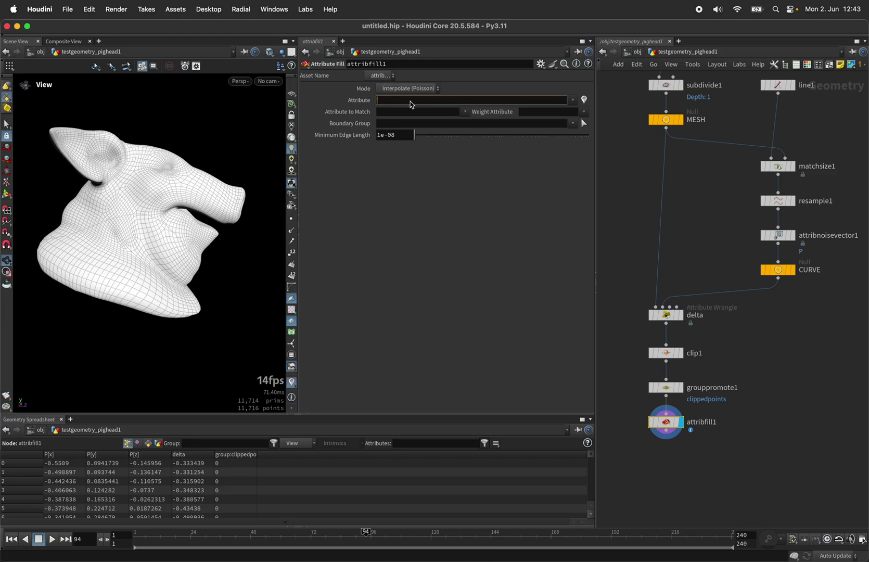
{"action": "type", "text": "P"}
{"action": "key", "text": "Return"}
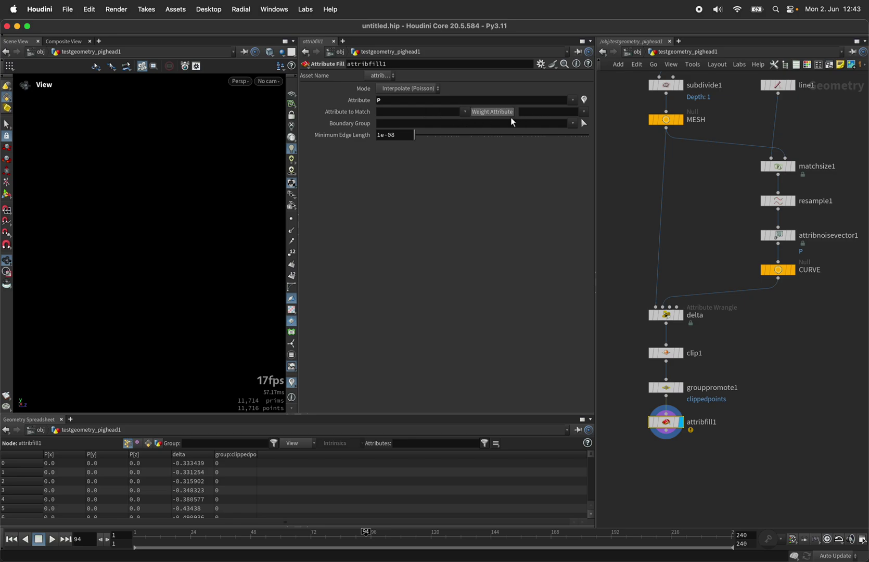
- Set clippedpoints as the fill's boundary group and orbit to inspect the filled bottom
{"action": "left_click", "coordinate": [573, 124]}
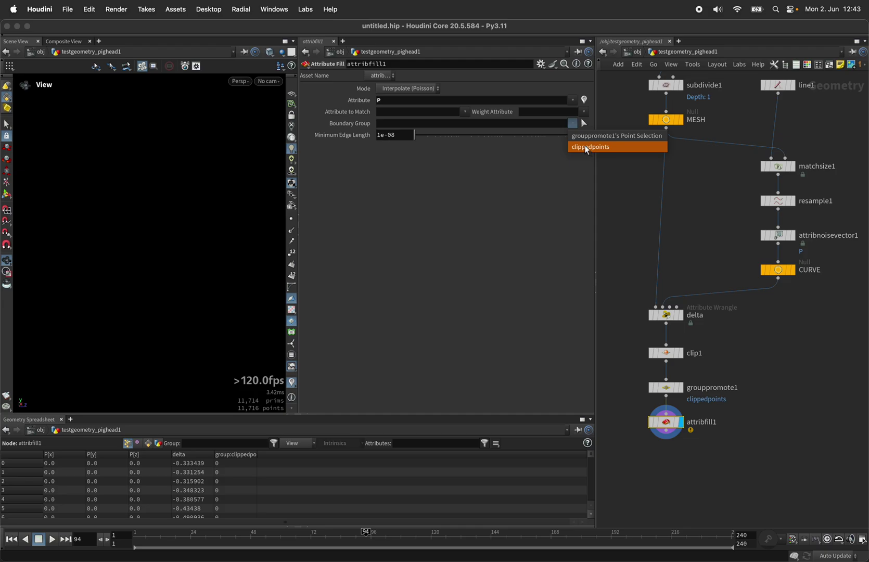
{"action": "left_click", "coordinate": [589, 147]}
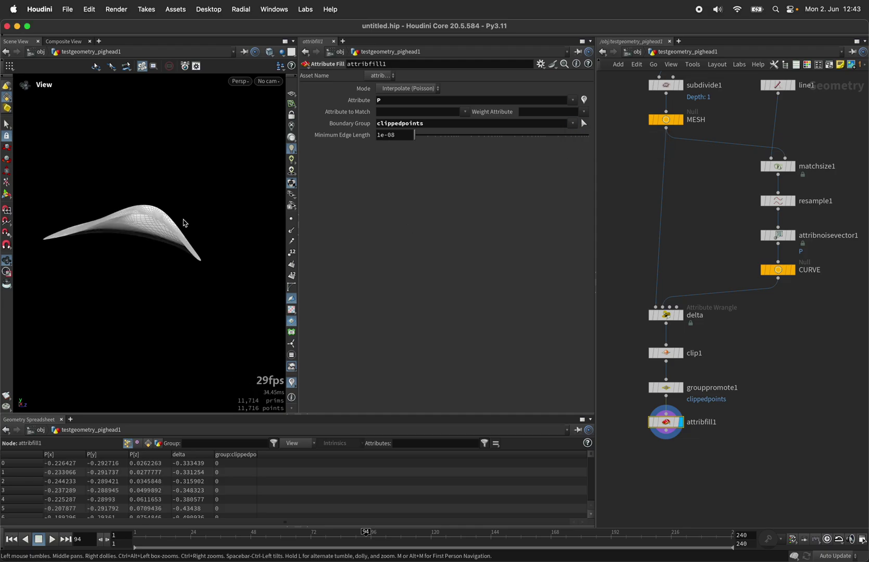
{"action": "left_click_drag", "start_coordinate": [188, 224], "coordinate": [166, 169]}
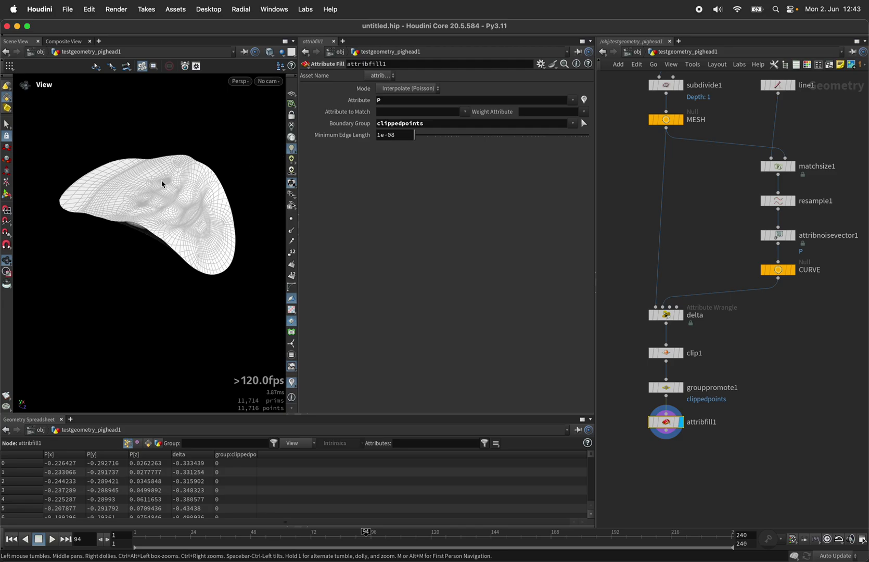
{"action": "left_click_drag", "start_coordinate": [165, 180], "coordinate": [171, 175]}
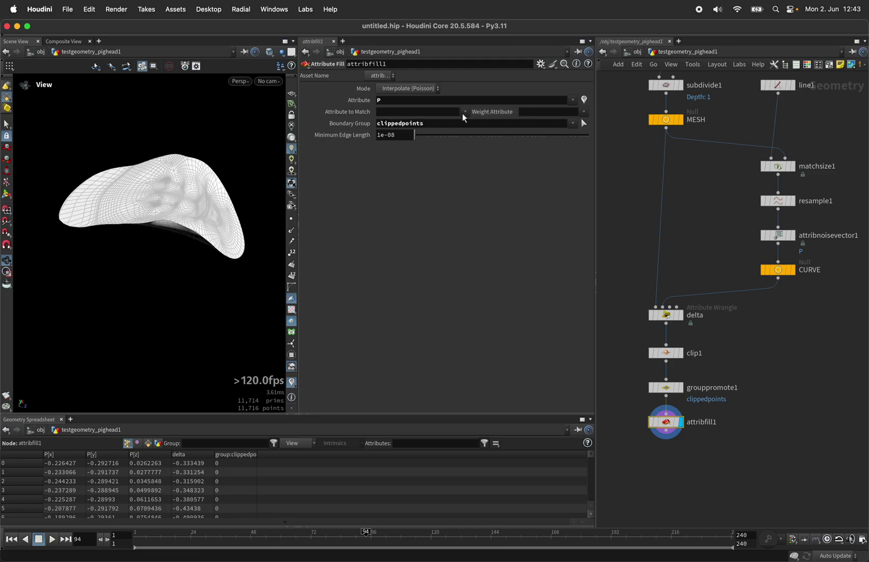
- Make attribfill1 match P with weight as its Weight Attribute, then move the node lower
{"action": "left_click", "coordinate": [434, 117]}
{"action": "key", "text": "Tab"}
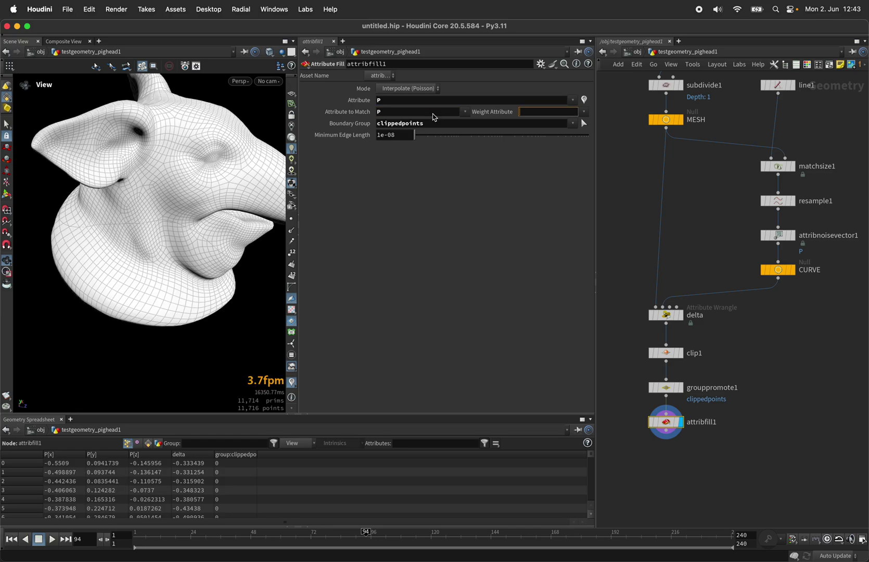
{"action": "type", "text": "weight"}
{"action": "key", "text": "Return"}
{"action": "left_click_drag", "start_coordinate": [151, 268], "coordinate": [153, 246]}
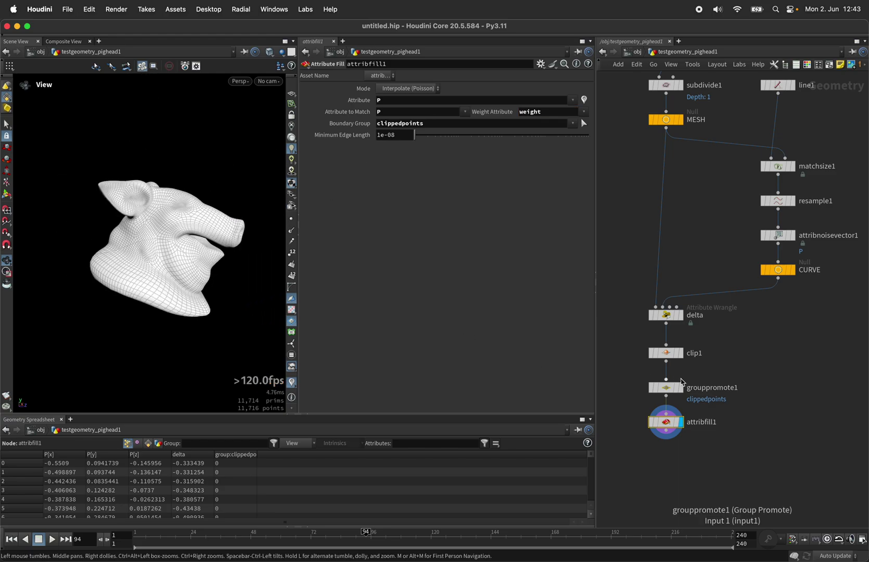
{"action": "left_click_drag", "start_coordinate": [669, 427], "coordinate": [669, 455]}
- Insert an Attribute Remap above attribfill1 that remaps delta into a weight attribute
{"action": "key", "text": "Tab"}
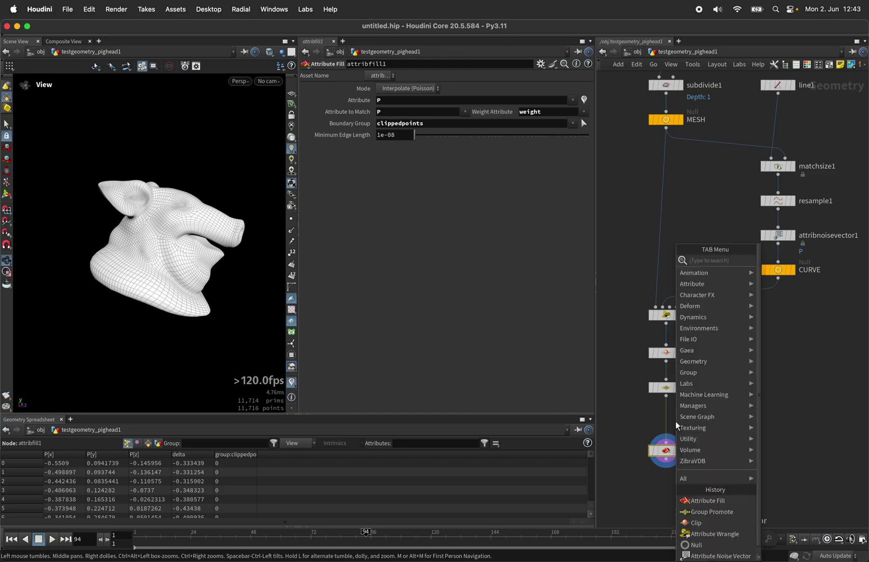
{"action": "type", "text": "arema"}
{"action": "key", "text": "Return"}
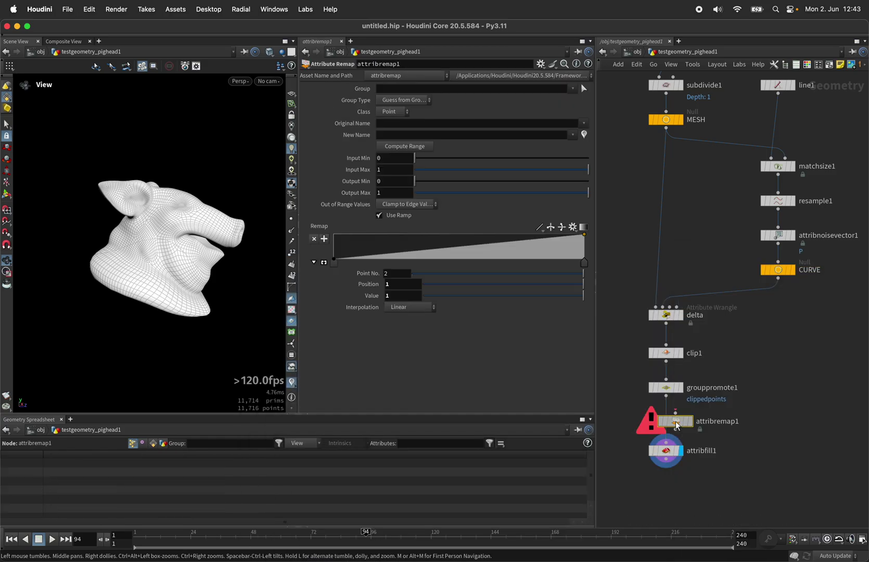
{"action": "left_click", "coordinate": [667, 421]}
{"action": "left_click", "coordinate": [584, 125]}
{"action": "left_click", "coordinate": [591, 137]}
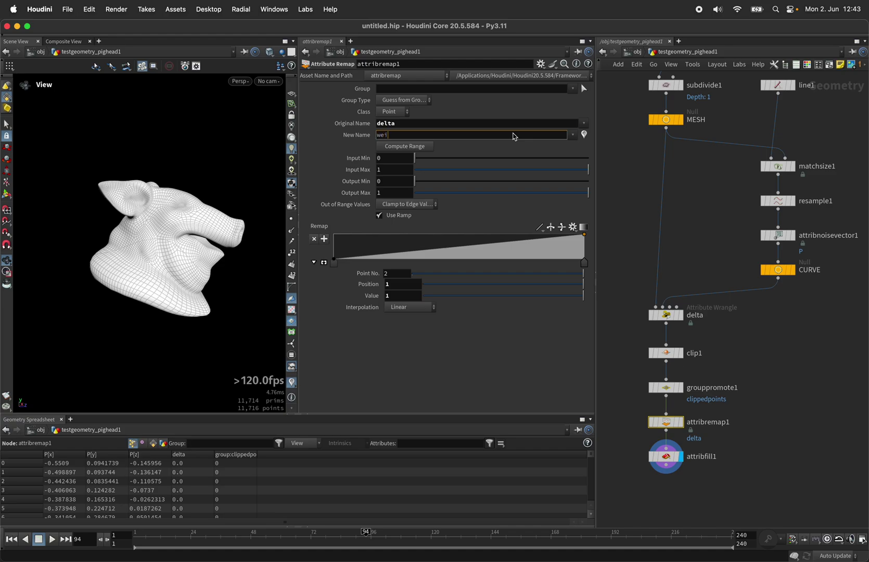
{"action": "key", "text": "Return"}
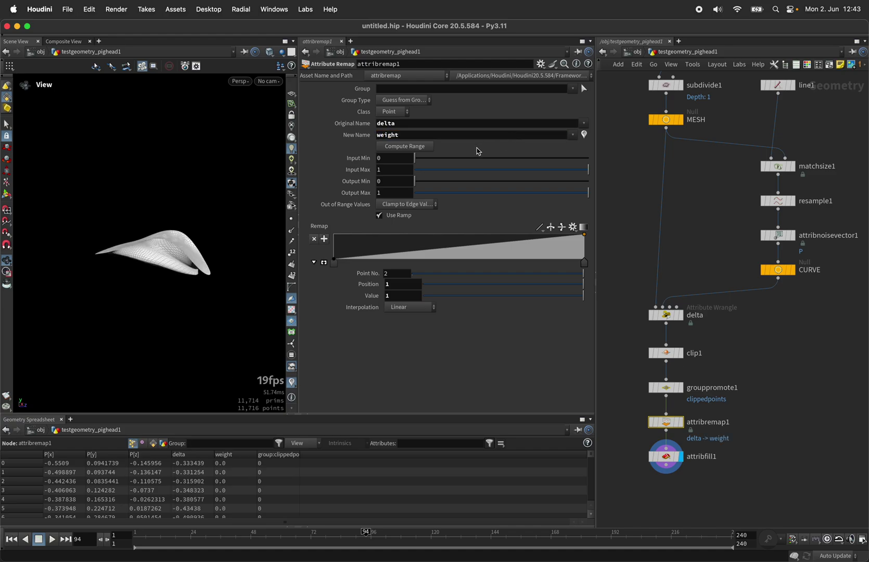
- Set the remap input range to 0.001–0 and output range to 1–0
{"action": "left_click_drag", "start_coordinate": [440, 169], "coordinate": [415, 172]}
{"action": "left_click", "coordinate": [392, 161]}
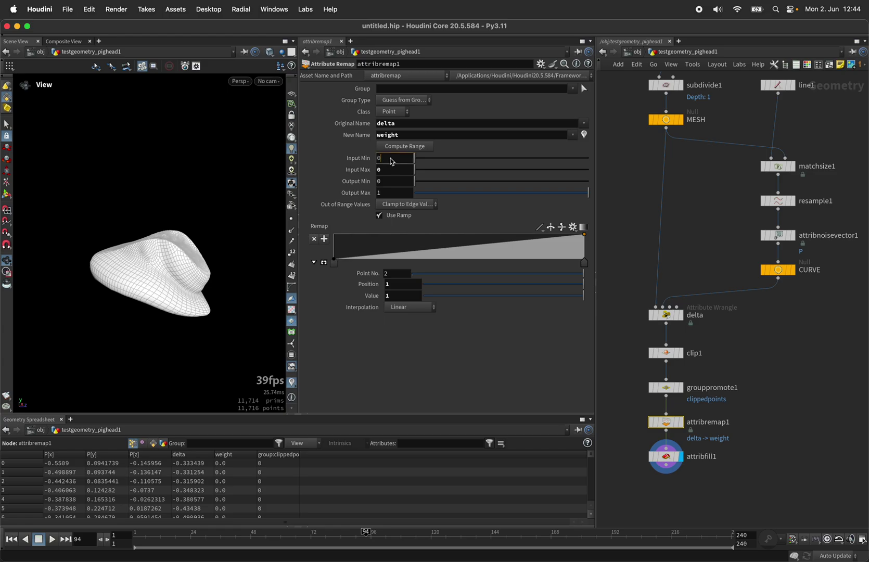
{"action": "type", "text": "0.01"}
{"action": "key", "text": "Return"}
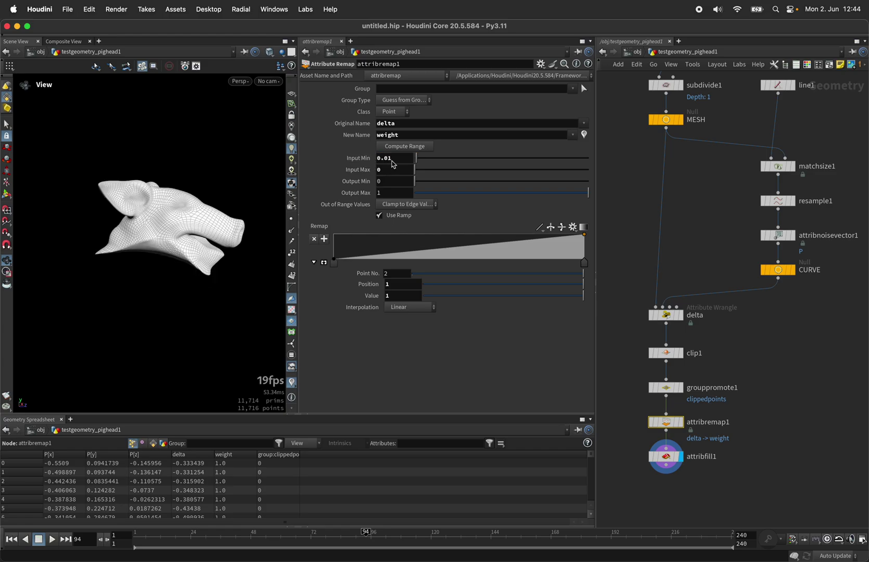
{"action": "left_click", "coordinate": [393, 161]}
{"action": "key", "text": "BackSpace"}
{"action": "type", "text": "01"}
{"action": "key", "text": "Return"}
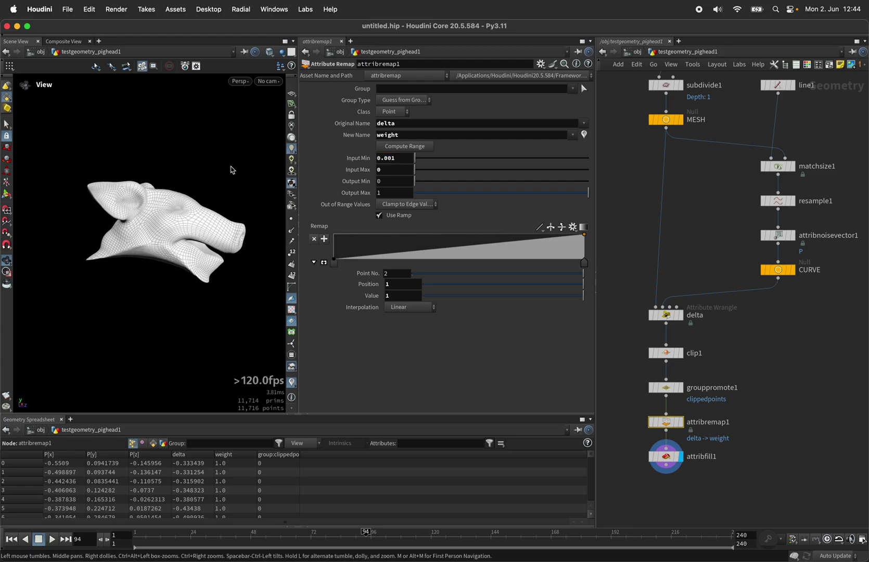
{"action": "left_click_drag", "start_coordinate": [415, 181], "coordinate": [384, 203]}
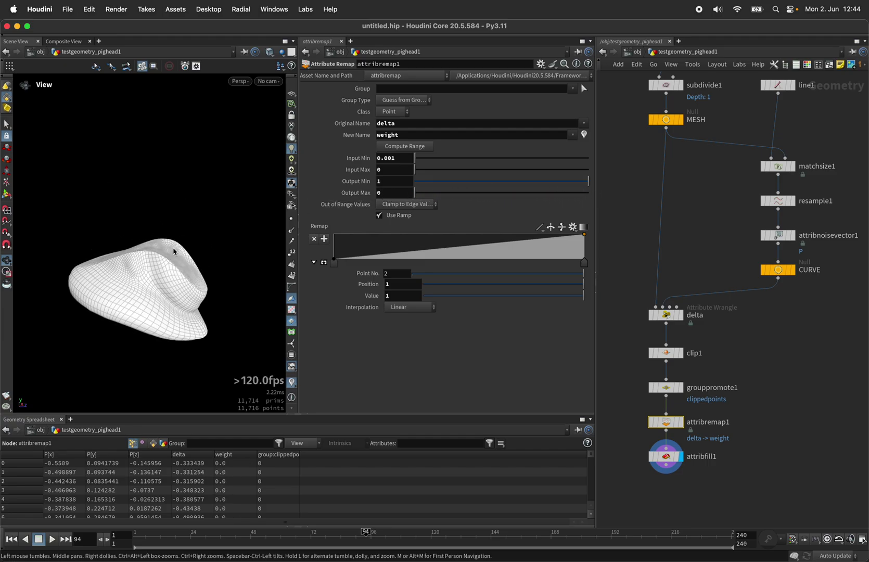
- Switch the viewport to smooth shading with wireframe and orbit to check the result
{"action": "mouse_move", "coordinate": [192, 248]}
{"action": "left_mouse_down"}
{"action": "mouse_move", "coordinate": [117, 254]}
{"action": "mouse_move", "coordinate": [167, 254]}
{"action": "left_mouse_up"}
{"action": "left_click", "coordinate": [270, 51]}
{"action": "left_click", "coordinate": [311, 178]}
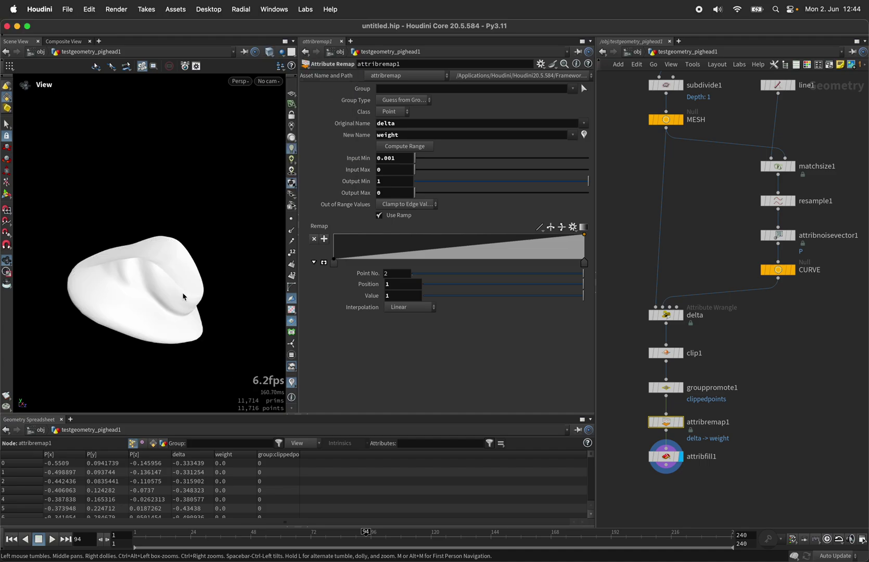
{"action": "mouse_move", "coordinate": [184, 341]}
{"action": "left_mouse_down"}
{"action": "mouse_move", "coordinate": [155, 361]}
{"action": "mouse_move", "coordinate": [171, 307]}
{"action": "mouse_move", "coordinate": [180, 354]}
{"action": "mouse_move", "coordinate": [182, 253]}
{"action": "left_mouse_up"}
{"action": "left_click", "coordinate": [270, 51]}
{"action": "left_click", "coordinate": [304, 186]}
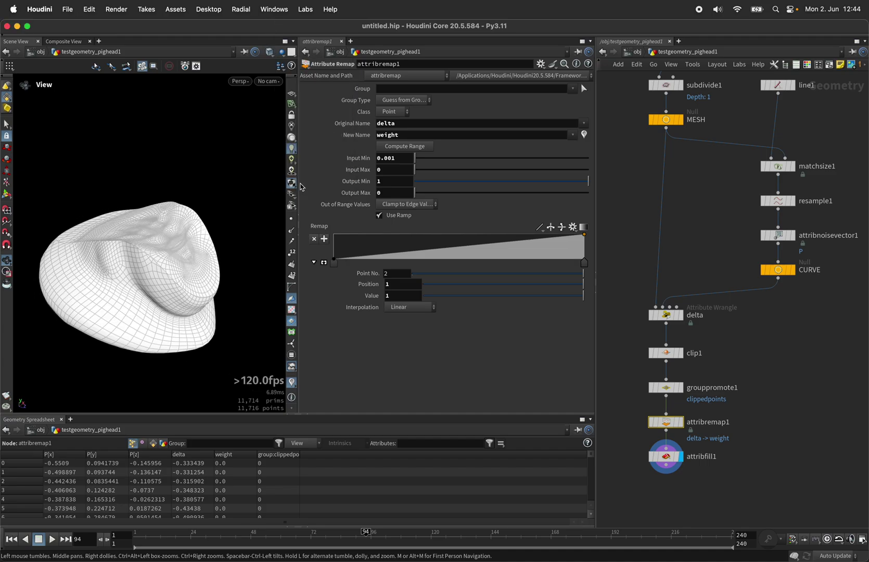
{"action": "mouse_move", "coordinate": [219, 201]}
{"action": "left_mouse_down"}
{"action": "mouse_move", "coordinate": [152, 224]}
{"action": "mouse_move", "coordinate": [147, 259]}
{"action": "mouse_move", "coordinate": [153, 223]}
{"action": "mouse_move", "coordinate": [175, 239]}
{"action": "left_mouse_up"}
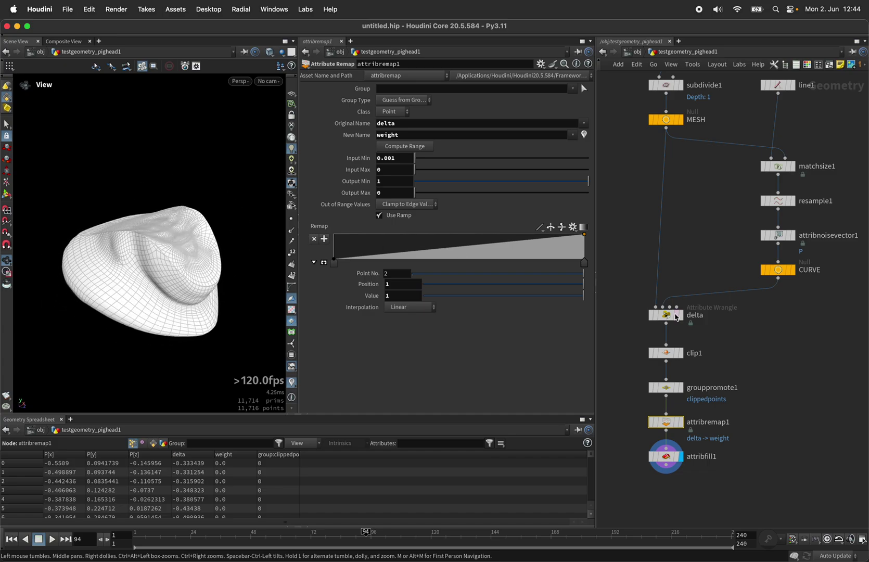
- Add a Clean node after attribfill1 removing attributes and groups but keeping degenerate primitives
{"action": "left_click", "coordinate": [671, 455]}
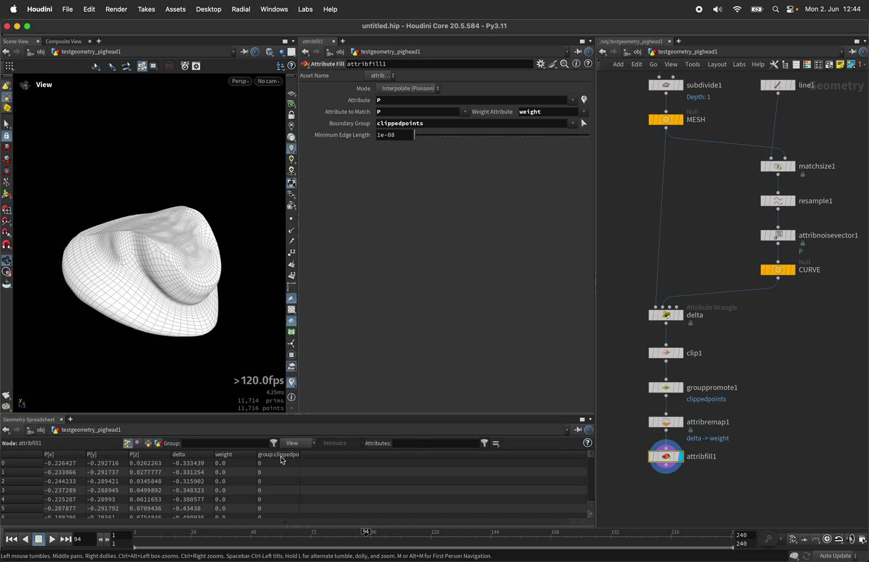
{"action": "key", "text": "Tab"}
{"action": "type", "text": "clean"}
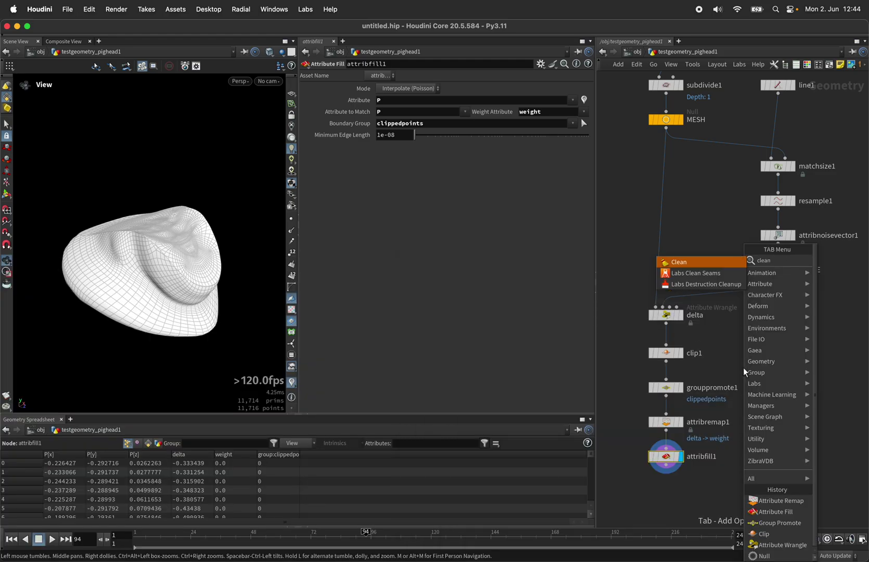
{"action": "key", "text": "Return"}
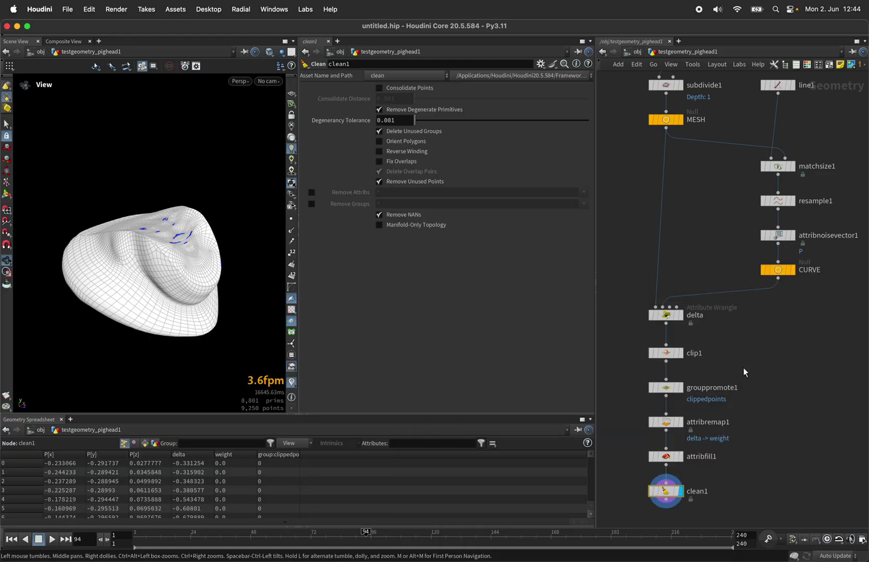
{"action": "left_click", "coordinate": [312, 194]}
{"action": "left_click", "coordinate": [312, 203]}
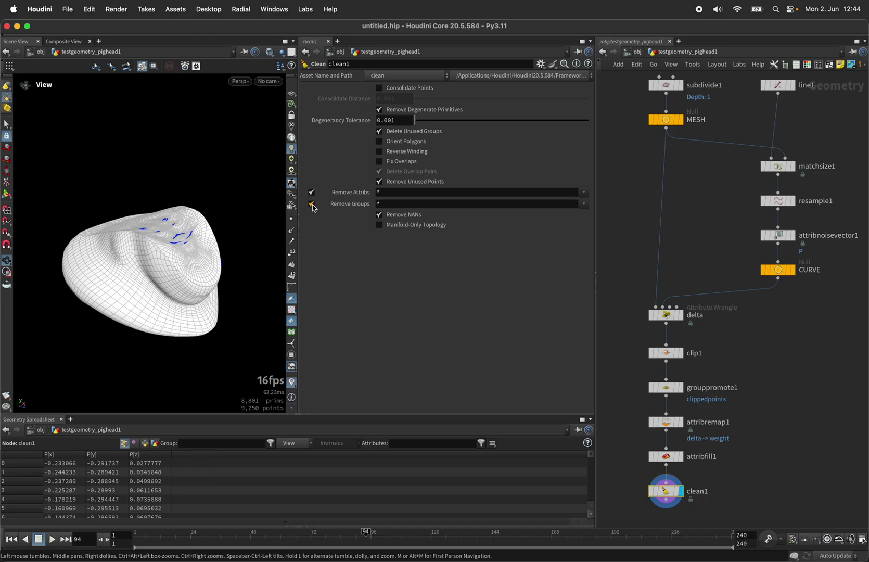
{"action": "left_click", "coordinate": [444, 109]}
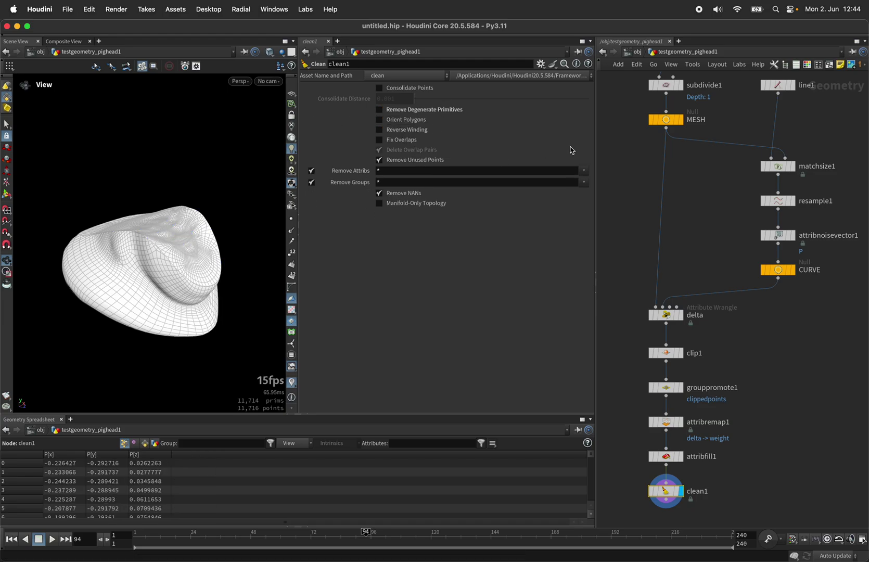
- Set the attribute removal pattern to * ^uv so only uv is kept
{"action": "left_click", "coordinate": [584, 171]}
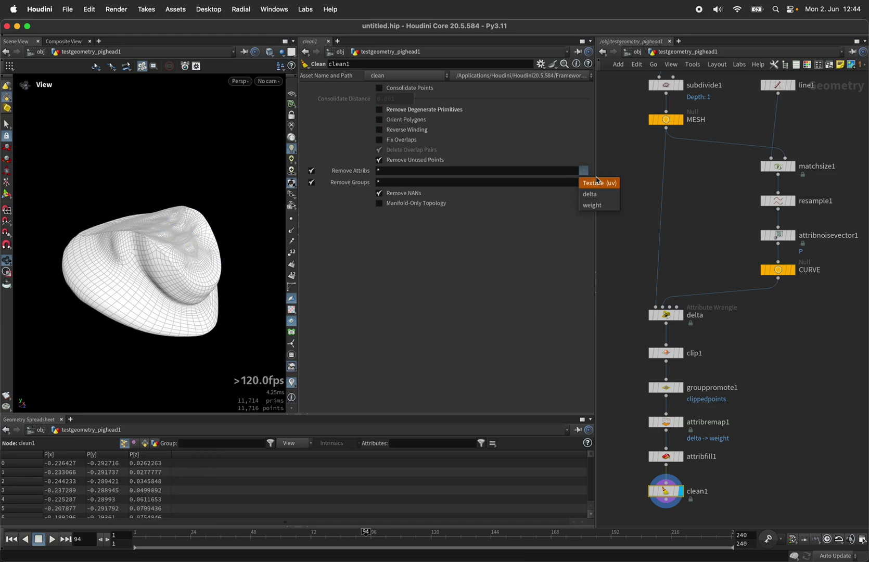
{"action": "left_click", "coordinate": [597, 183]}
{"action": "left_click", "coordinate": [390, 175]}
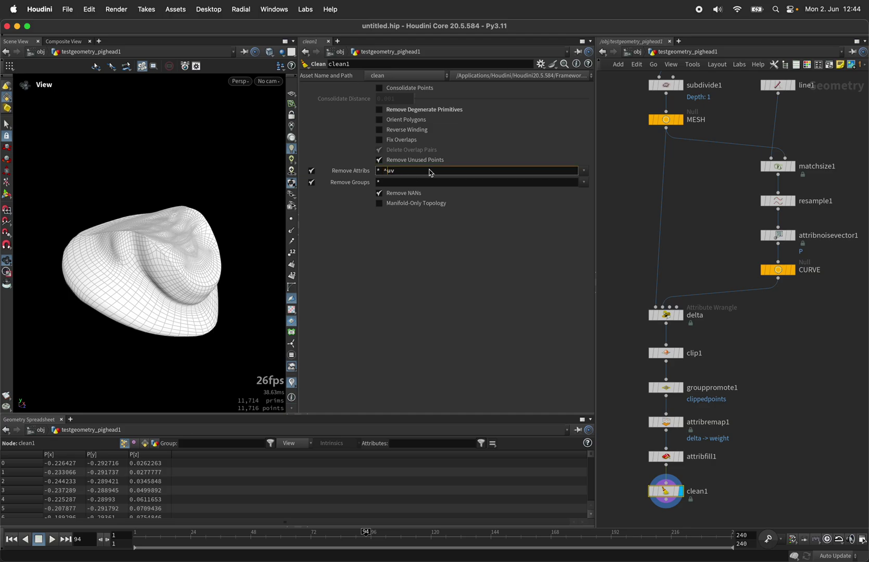
{"action": "key", "text": "Return"}
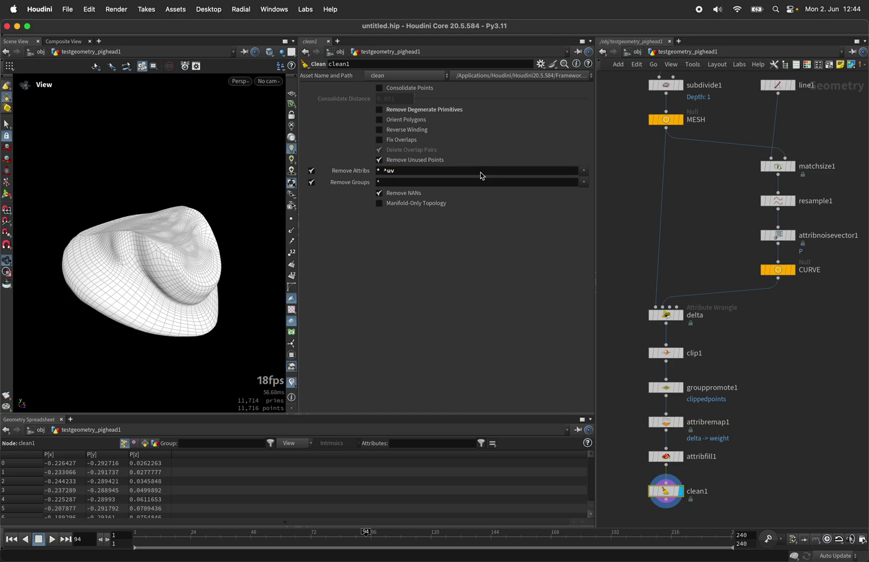